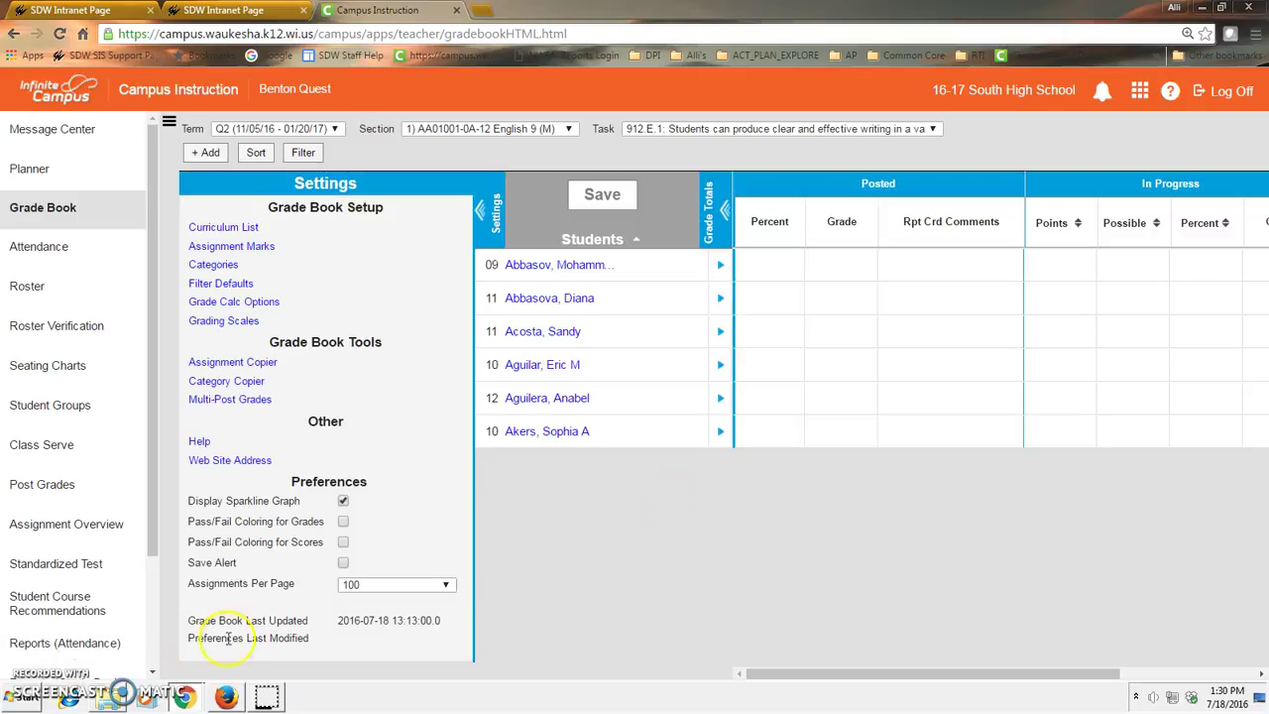
Set the working context to school year 16-17 at South High School
{"action": "left_click", "coordinate": [1026, 99]}
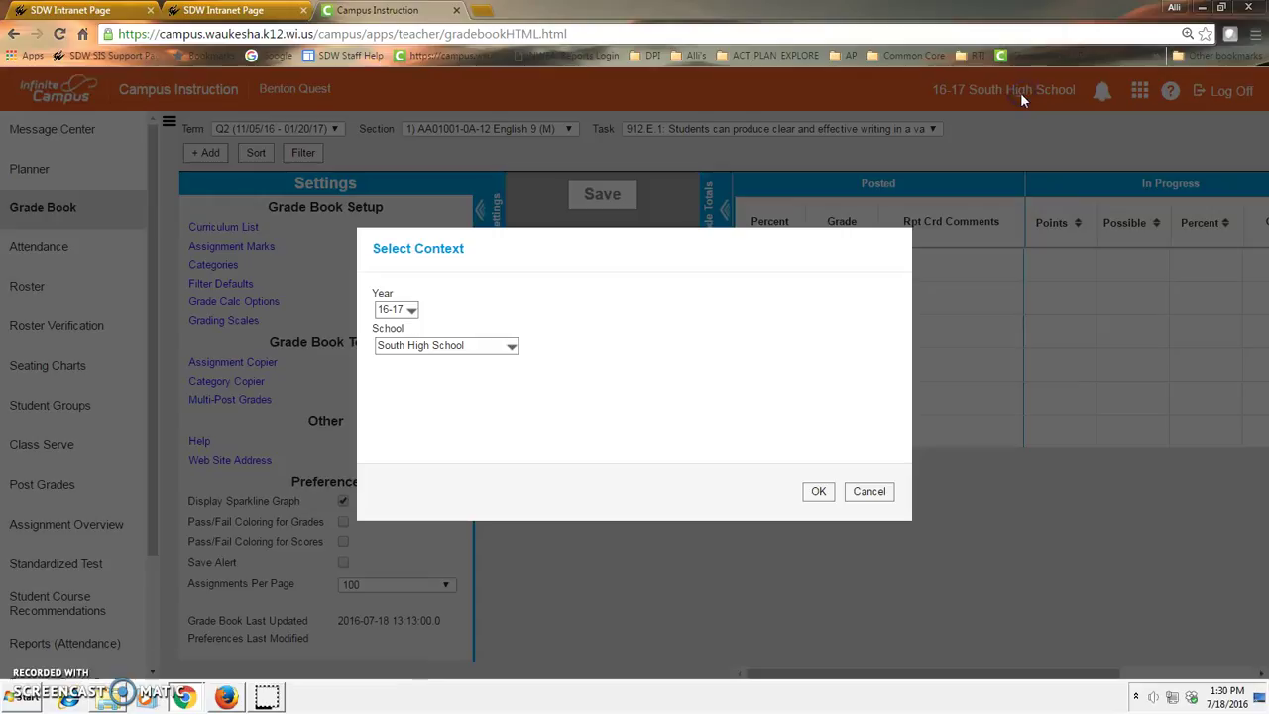
{"action": "left_click", "coordinate": [406, 311]}
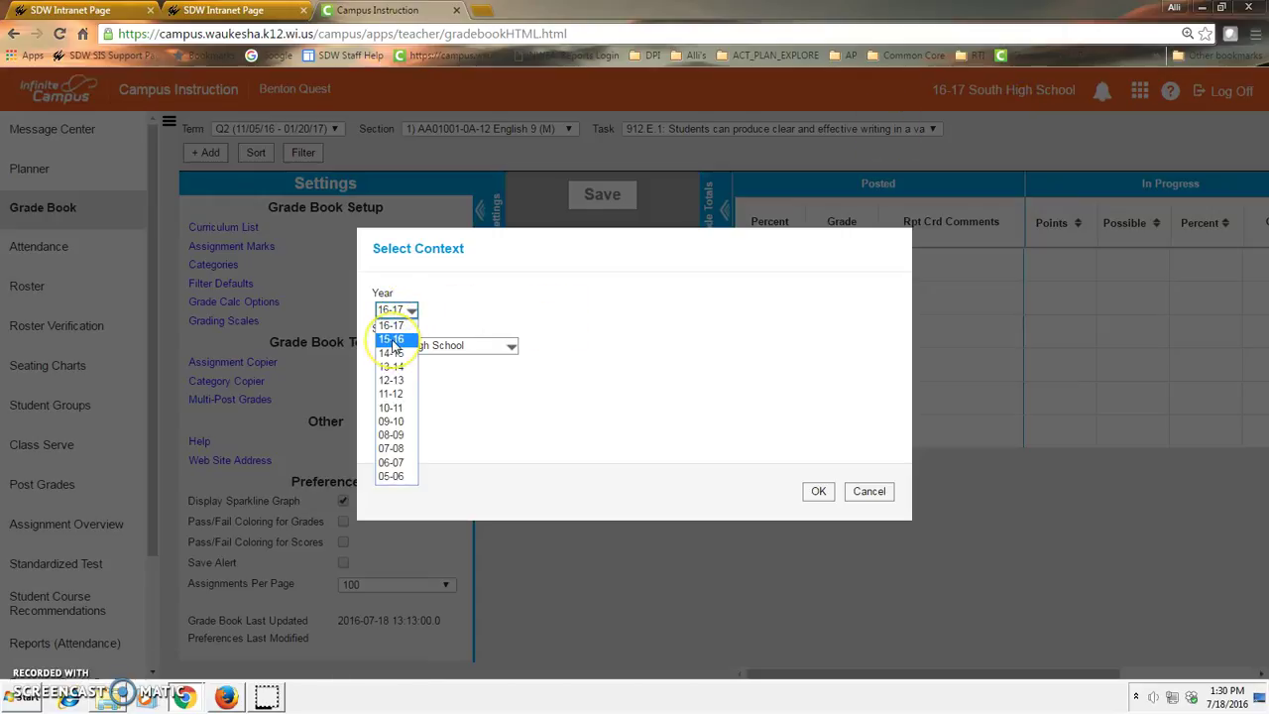
{"action": "left_click", "coordinate": [390, 325]}
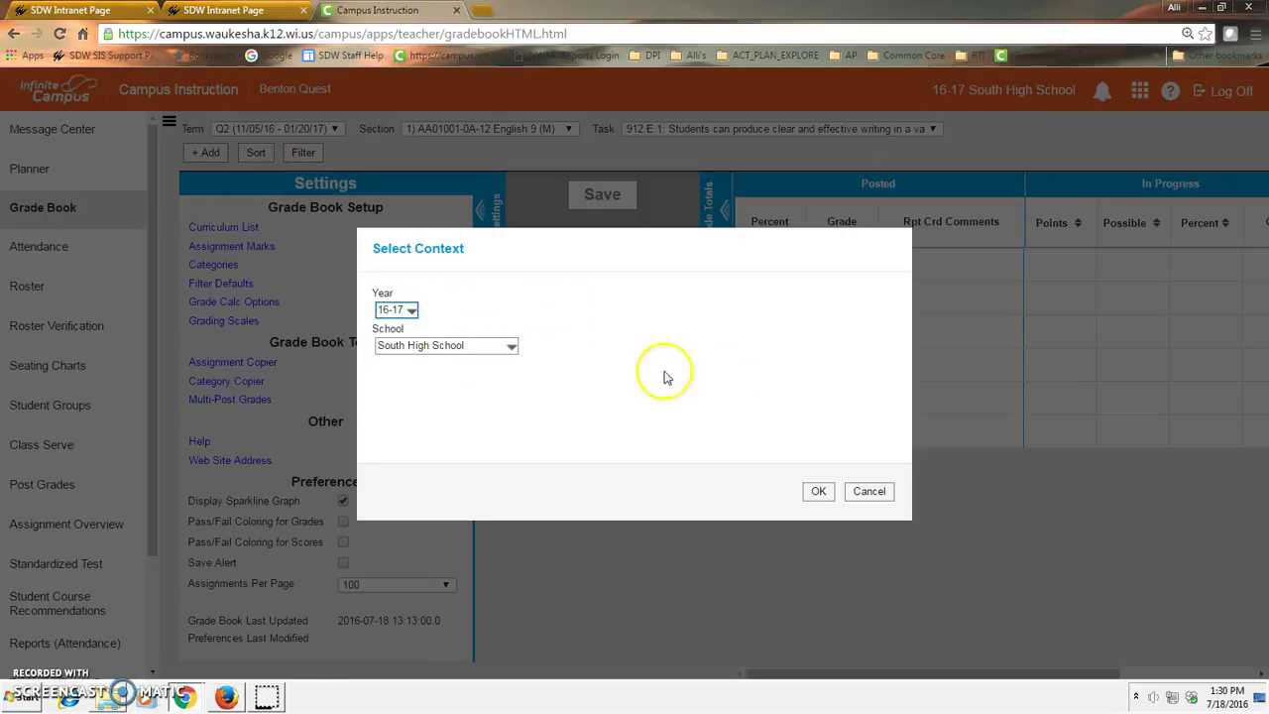
{"action": "left_click", "coordinate": [819, 493]}
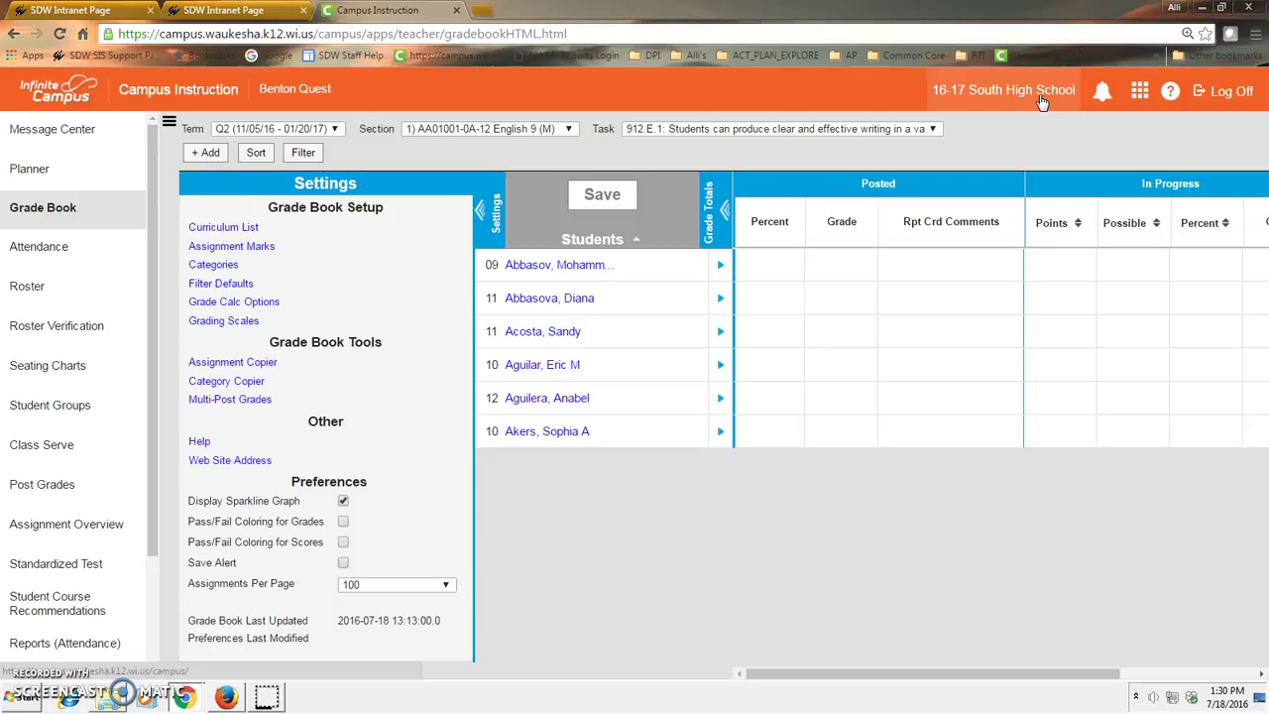
{"action": "left_click", "coordinate": [1038, 101]}
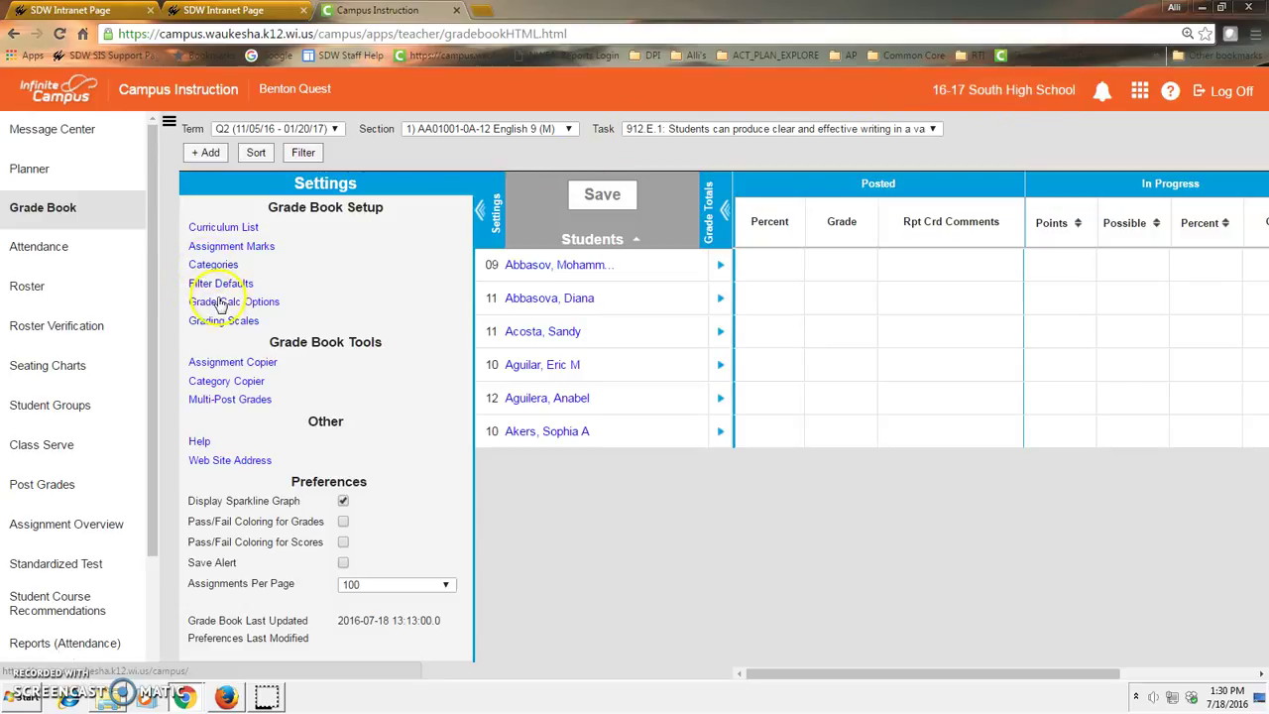
Collapse the grade book settings and expand them again
{"action": "left_click", "coordinate": [492, 208]}
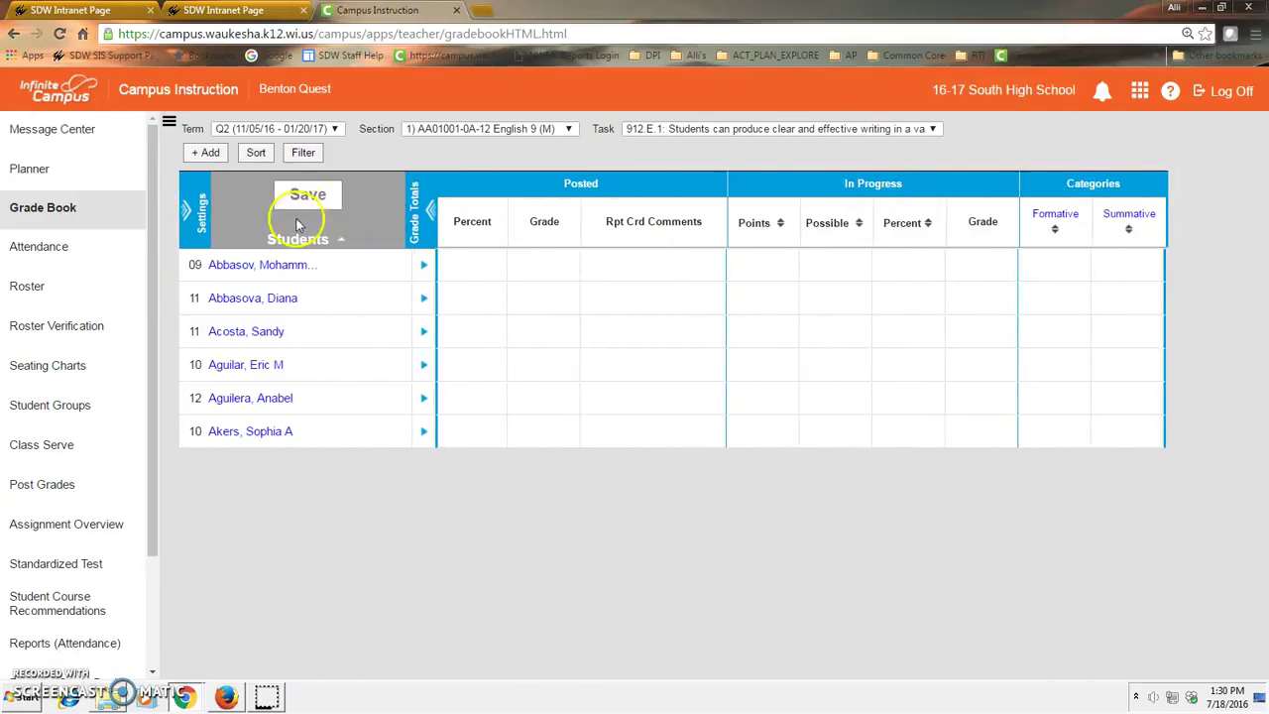
{"action": "left_click", "coordinate": [192, 209]}
{"action": "left_click", "coordinate": [225, 229]}
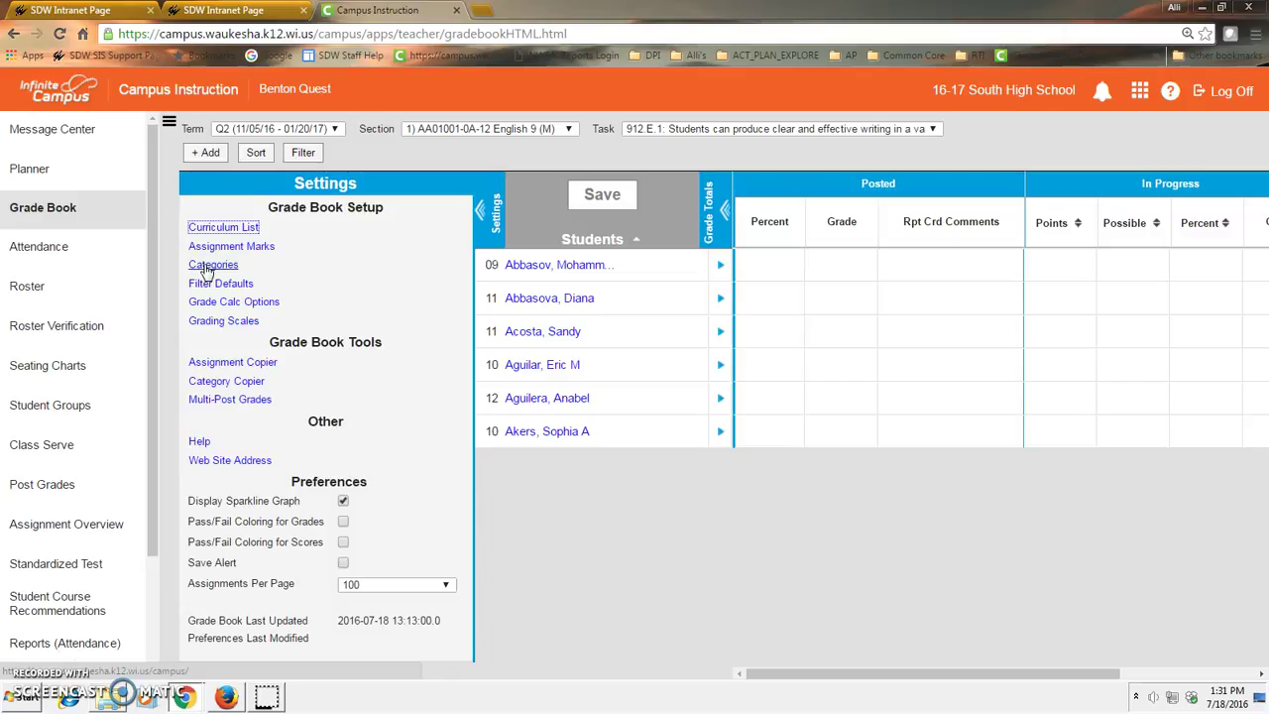
Review the sequence and weight of the Formative and Summative categories, saving and closing the category list
{"action": "left_click", "coordinate": [205, 265]}
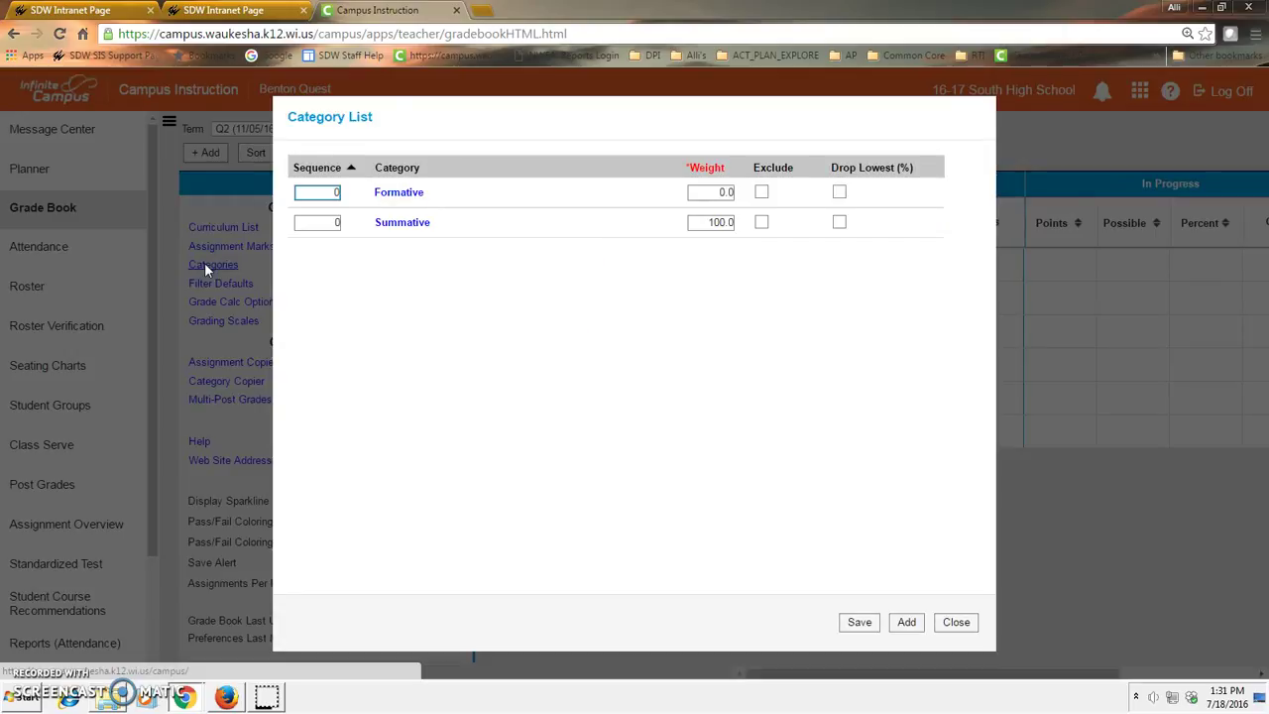
{"action": "left_click", "coordinate": [373, 194]}
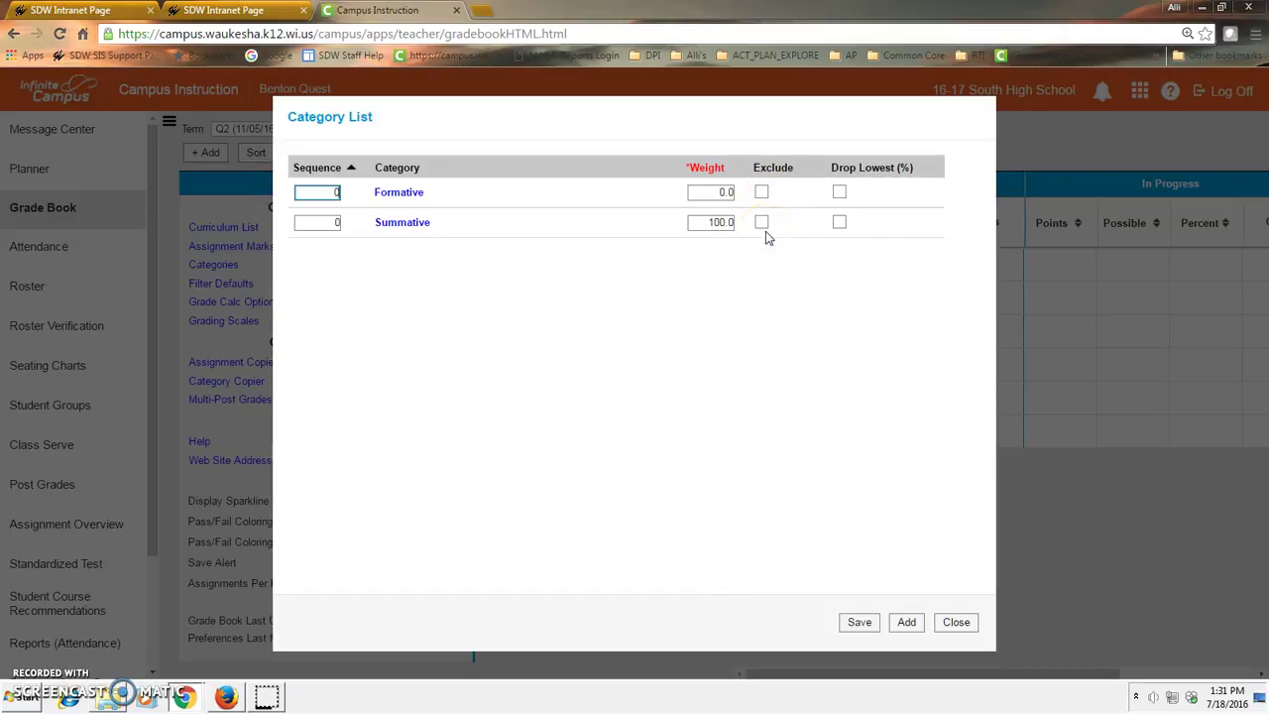
{"action": "left_click", "coordinate": [310, 226]}
{"action": "left_click", "coordinate": [723, 189]}
{"action": "left_click", "coordinate": [862, 626]}
{"action": "left_click", "coordinate": [963, 628]}
{"action": "left_click", "coordinate": [960, 625]}
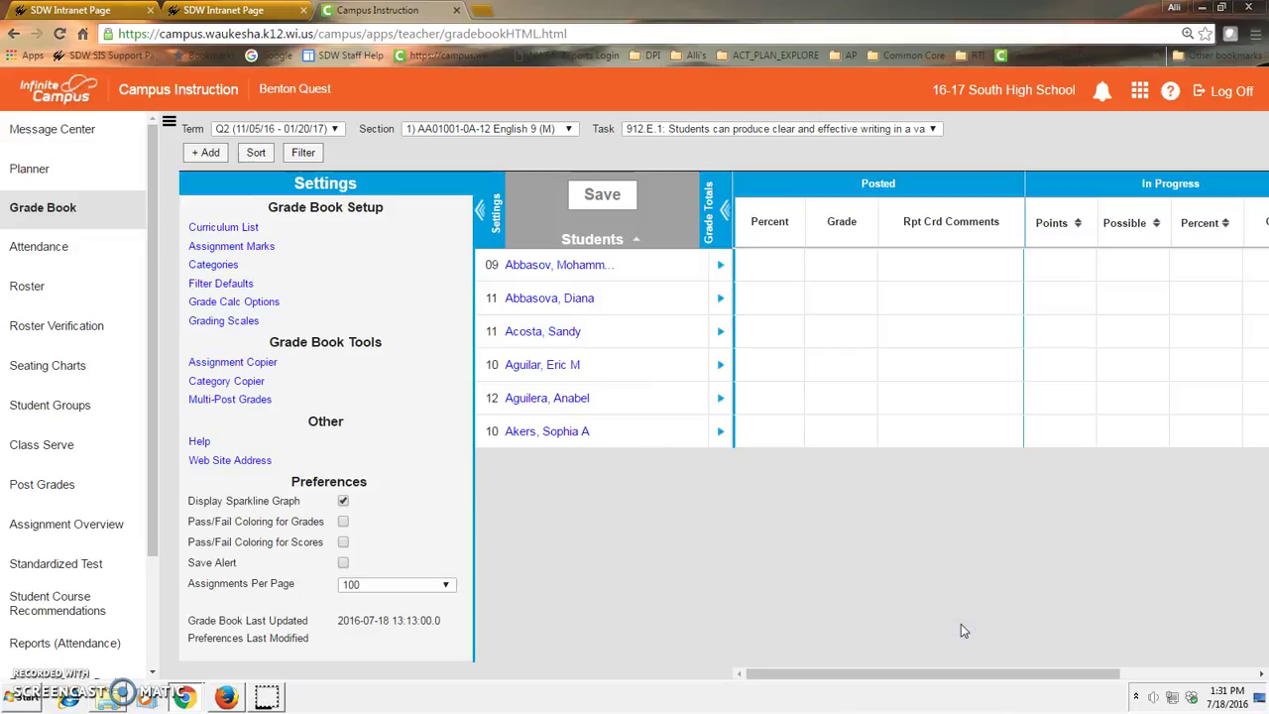
Review the grade calculation options for the standards and the Q2 Semester Grade composite, and save them
{"action": "left_click", "coordinate": [200, 304]}
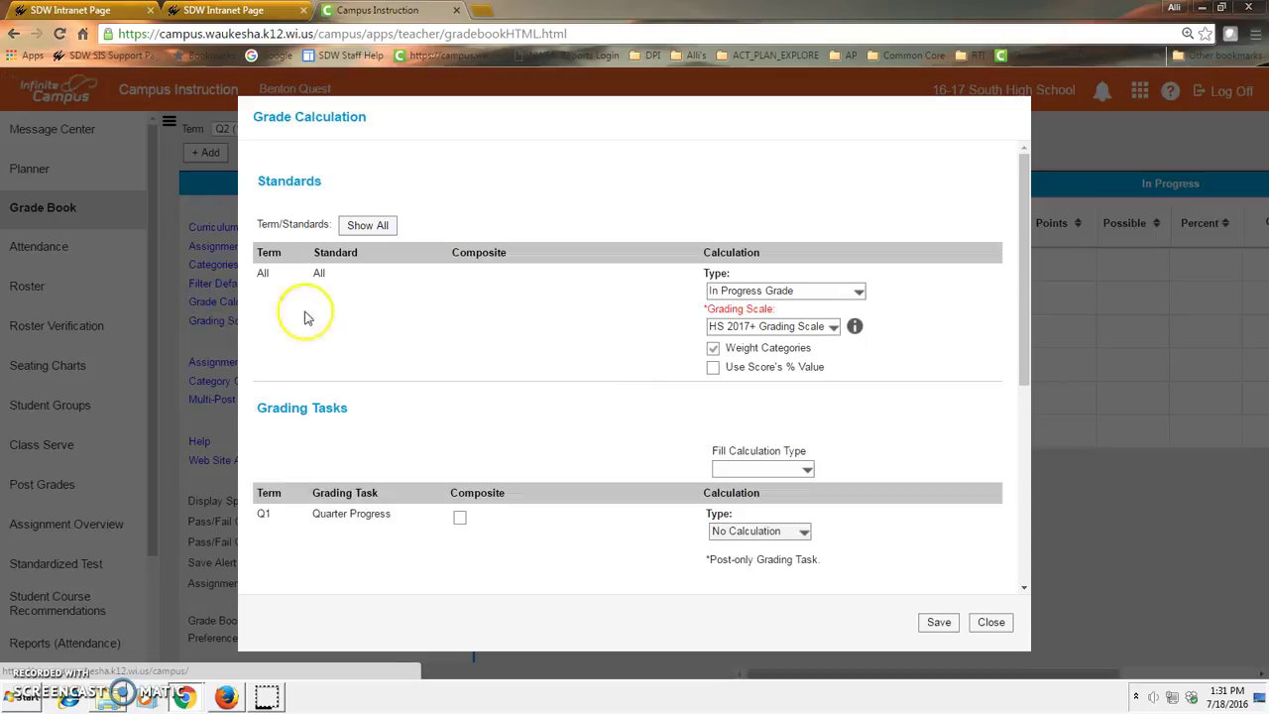
{"action": "left_click", "coordinate": [1024, 199]}
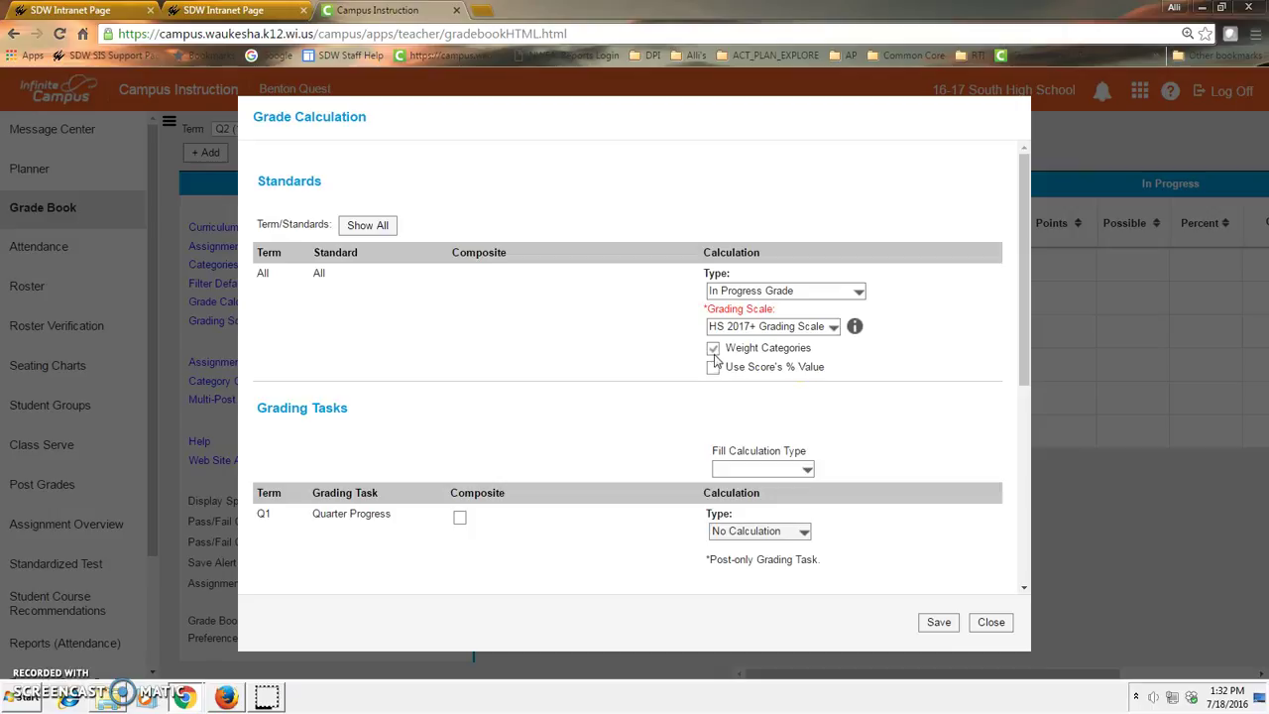
{"action": "left_click_drag", "start_coordinate": [1026, 266], "coordinate": [1013, 422]}
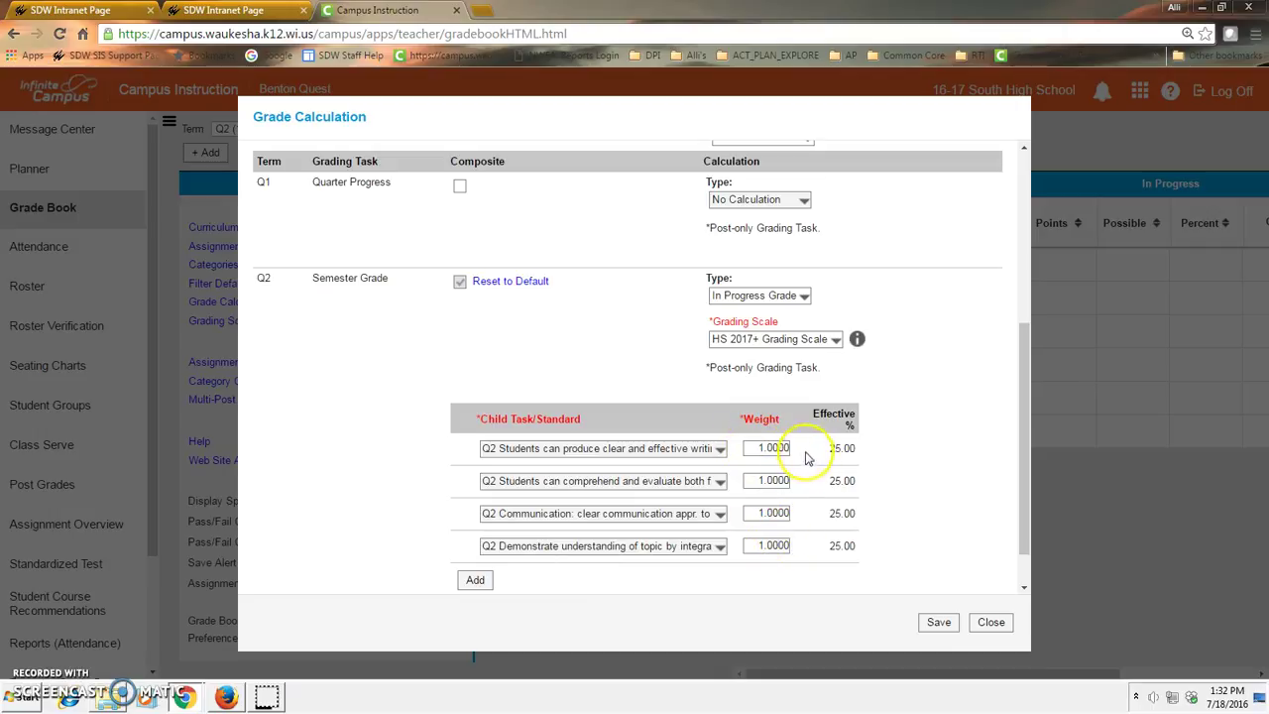
{"action": "left_click", "coordinate": [933, 625]}
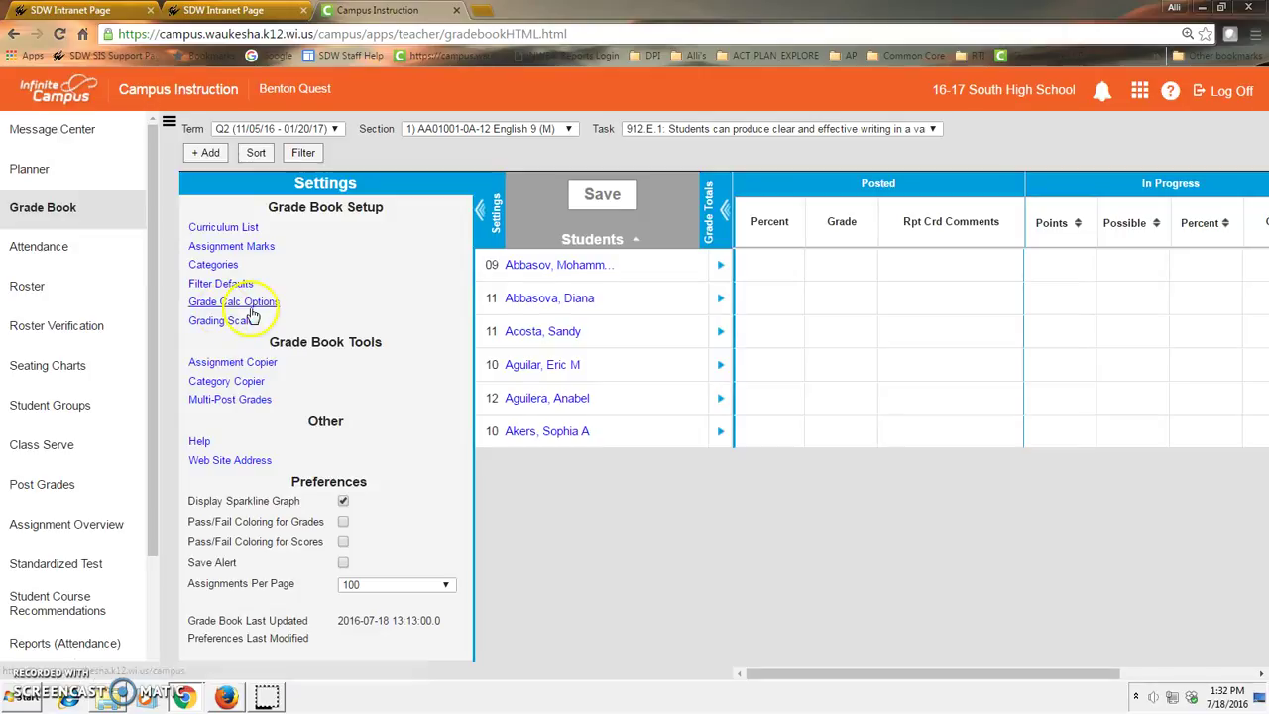
Create a new assignment named Test with the abbreviation TEST1
{"action": "left_click", "coordinate": [204, 153]}
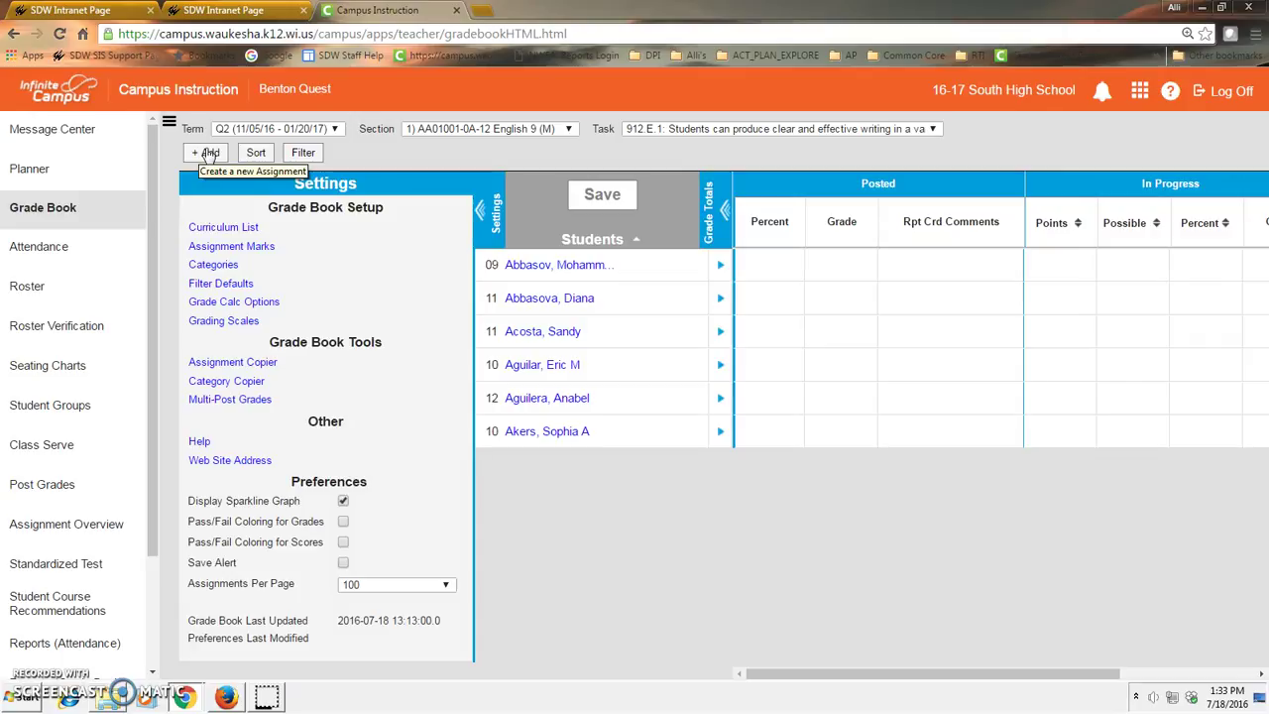
{"action": "left_click", "coordinate": [209, 154]}
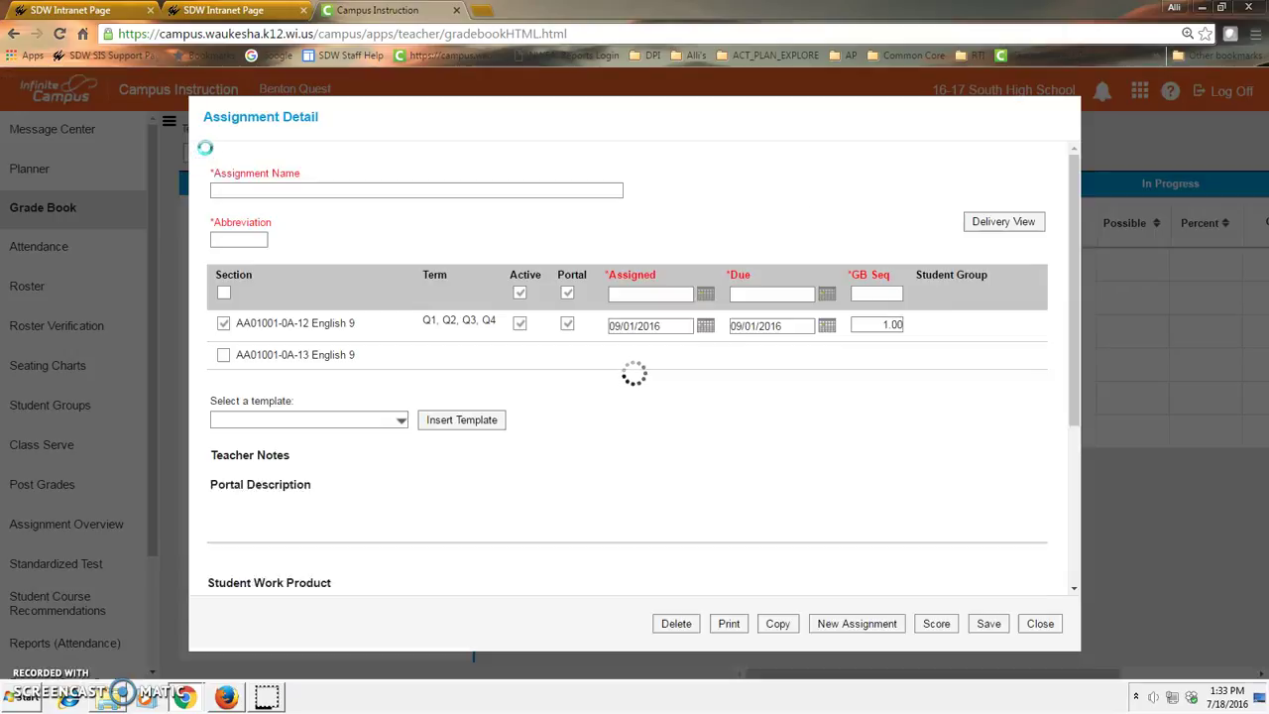
{"action": "left_click", "coordinate": [231, 188]}
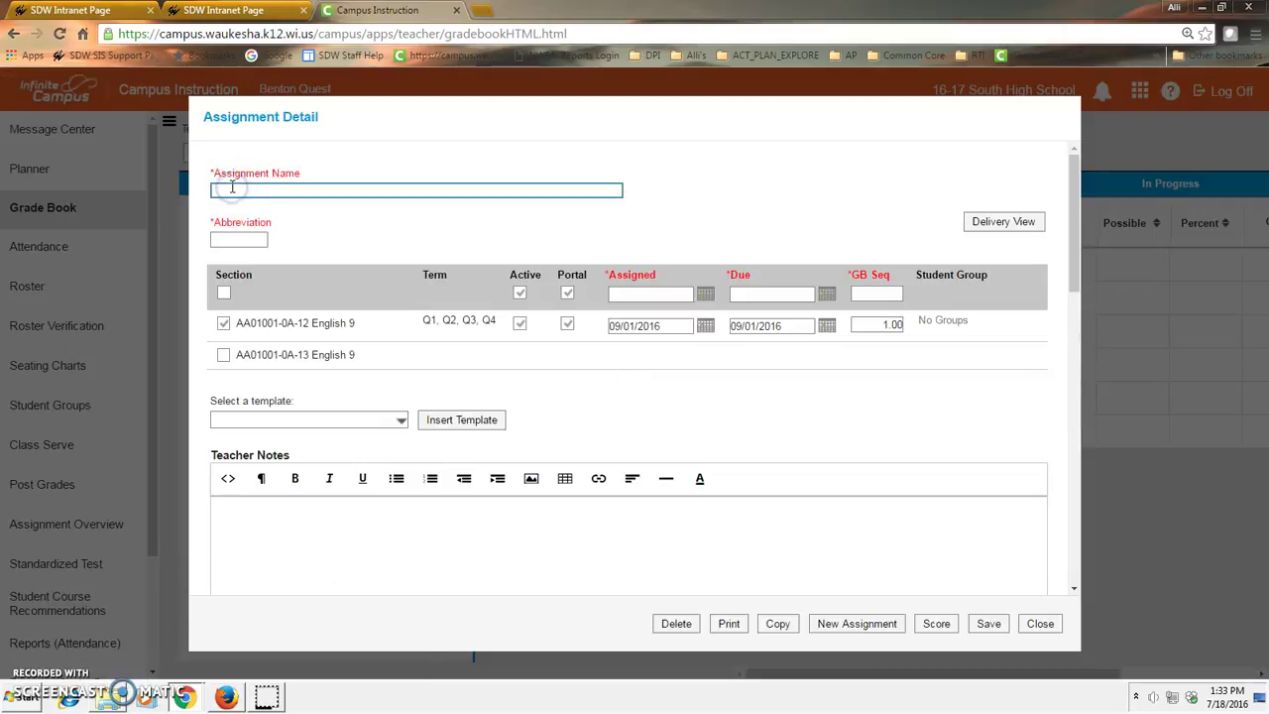
{"action": "type", "text": "Test"}
{"action": "key", "text": "Tab"}
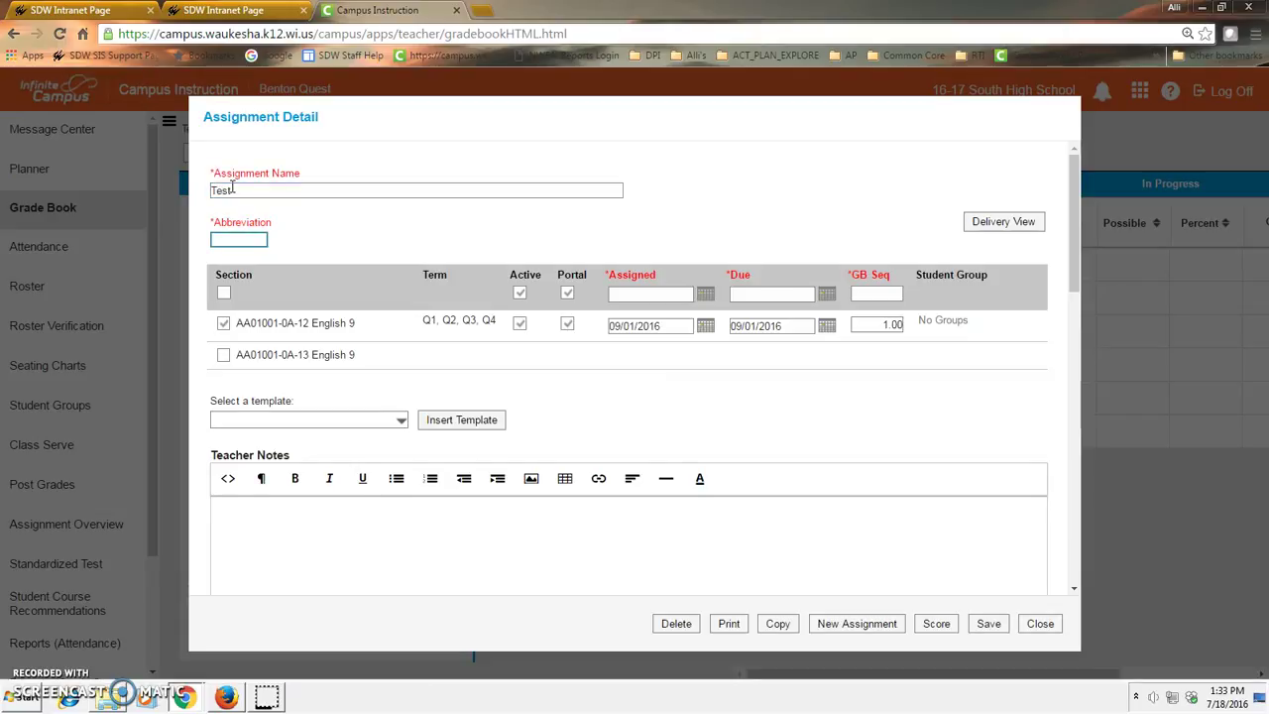
{"action": "left_click", "coordinate": [247, 239]}
{"action": "type", "text": "TEST1"}
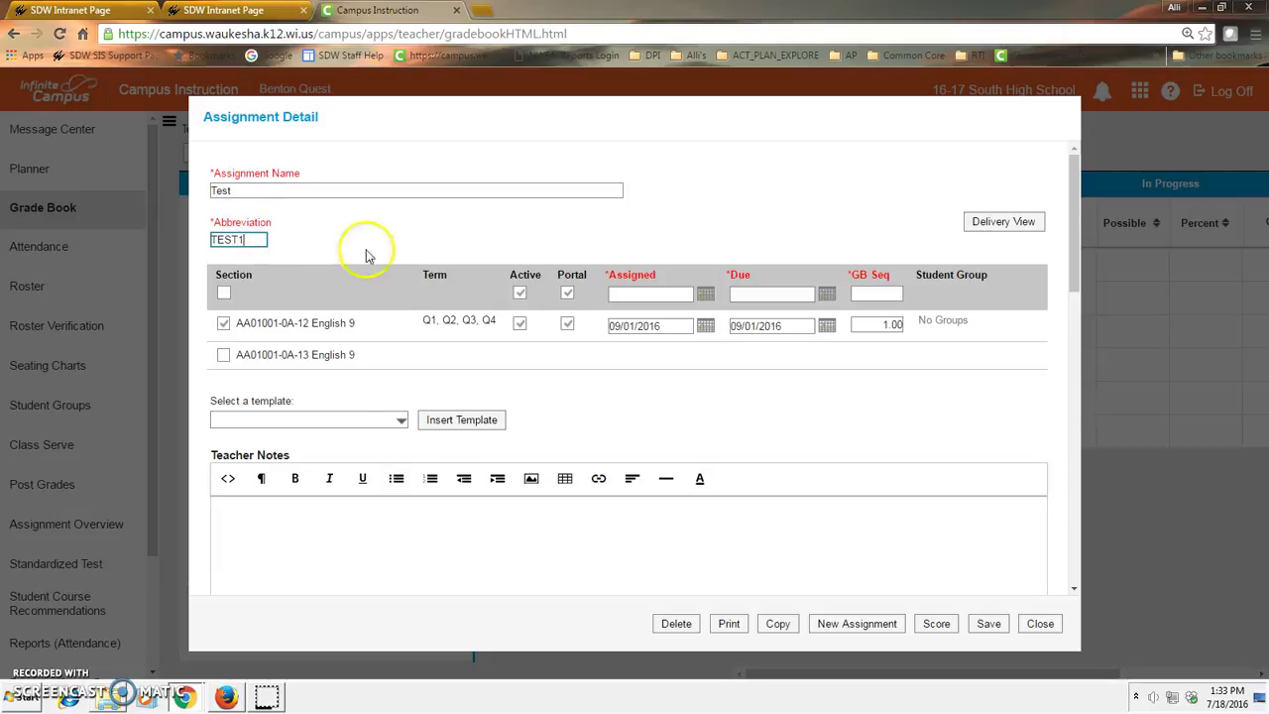
Align the assignment to standard 912.E.1 as Formative, scored by marks using HS A/B Marks.17
{"action": "scroll", "coordinate": [883, 460], "scroll_direction": "down", "scroll_amount": 2}
{"action": "scroll", "coordinate": [882, 458], "scroll_direction": "down", "scroll_amount": 2}
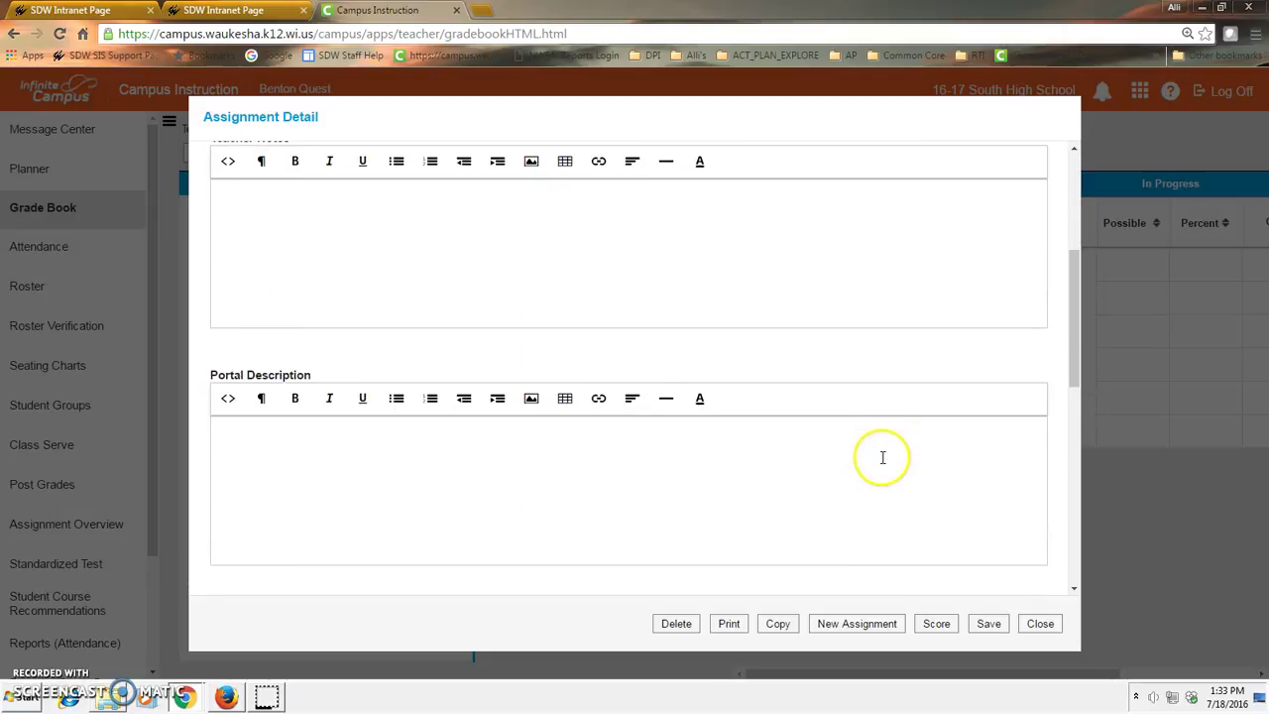
{"action": "scroll", "coordinate": [879, 460], "scroll_direction": "up", "scroll_amount": 4}
{"action": "scroll", "coordinate": [482, 406], "scroll_direction": "down", "scroll_amount": 6}
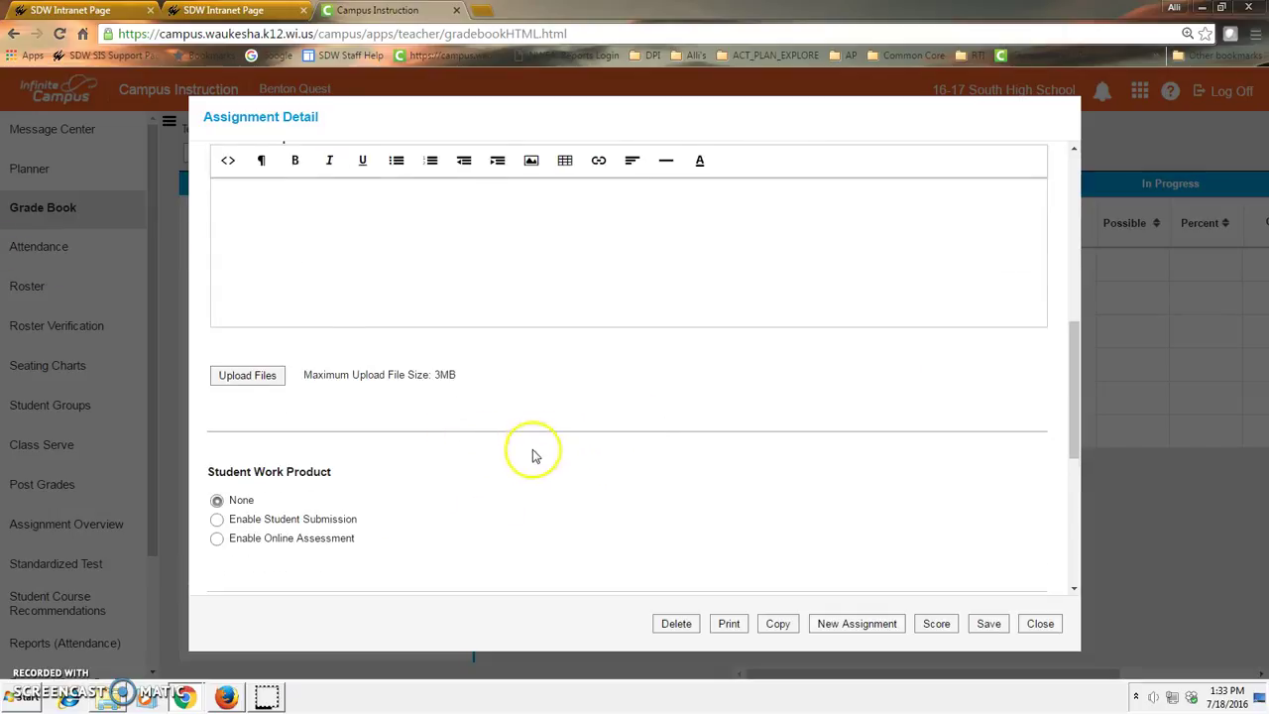
{"action": "scroll", "coordinate": [530, 447], "scroll_direction": "down", "scroll_amount": 5}
{"action": "left_click", "coordinate": [217, 407]}
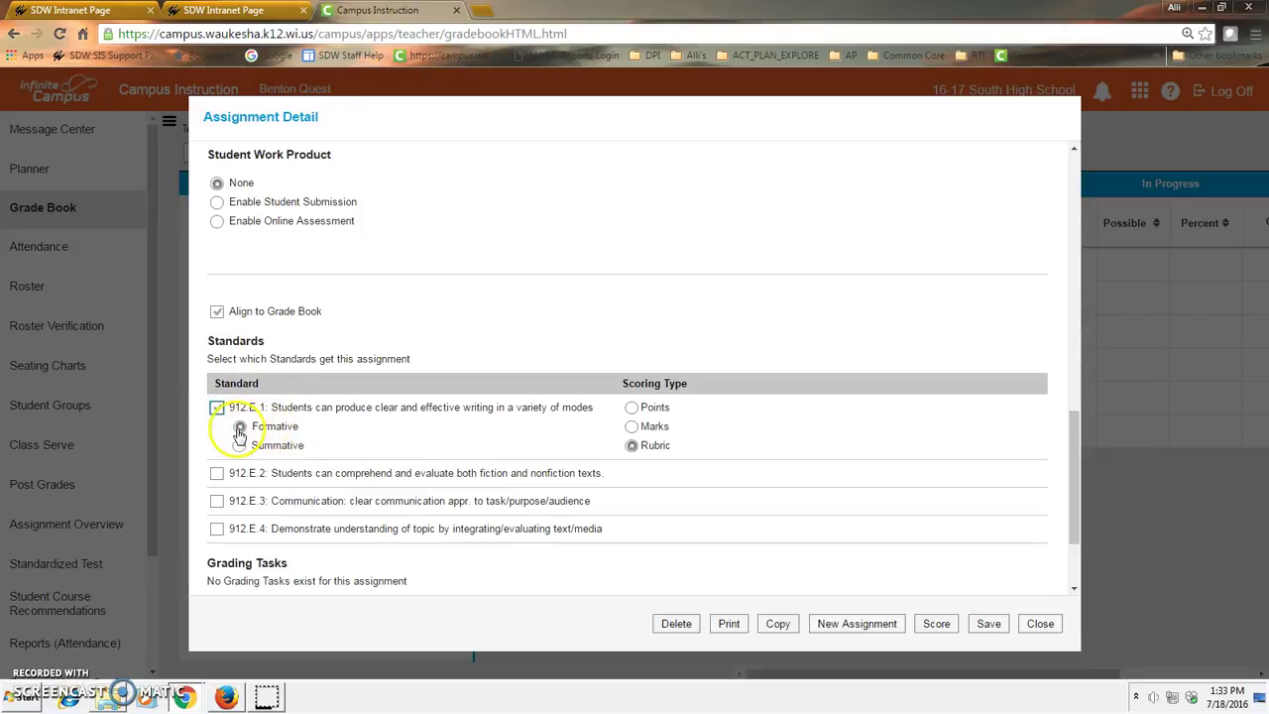
{"action": "left_click", "coordinate": [632, 427]}
{"action": "left_click", "coordinate": [769, 468]}
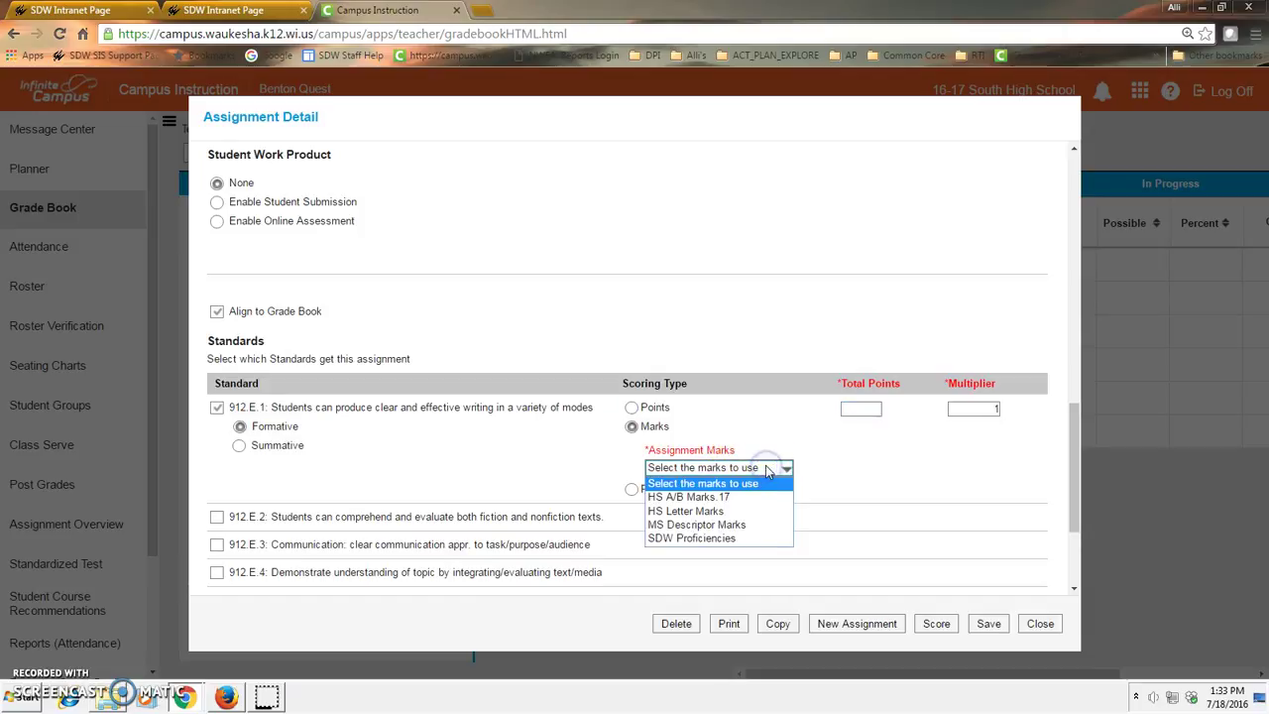
{"action": "left_click", "coordinate": [742, 500]}
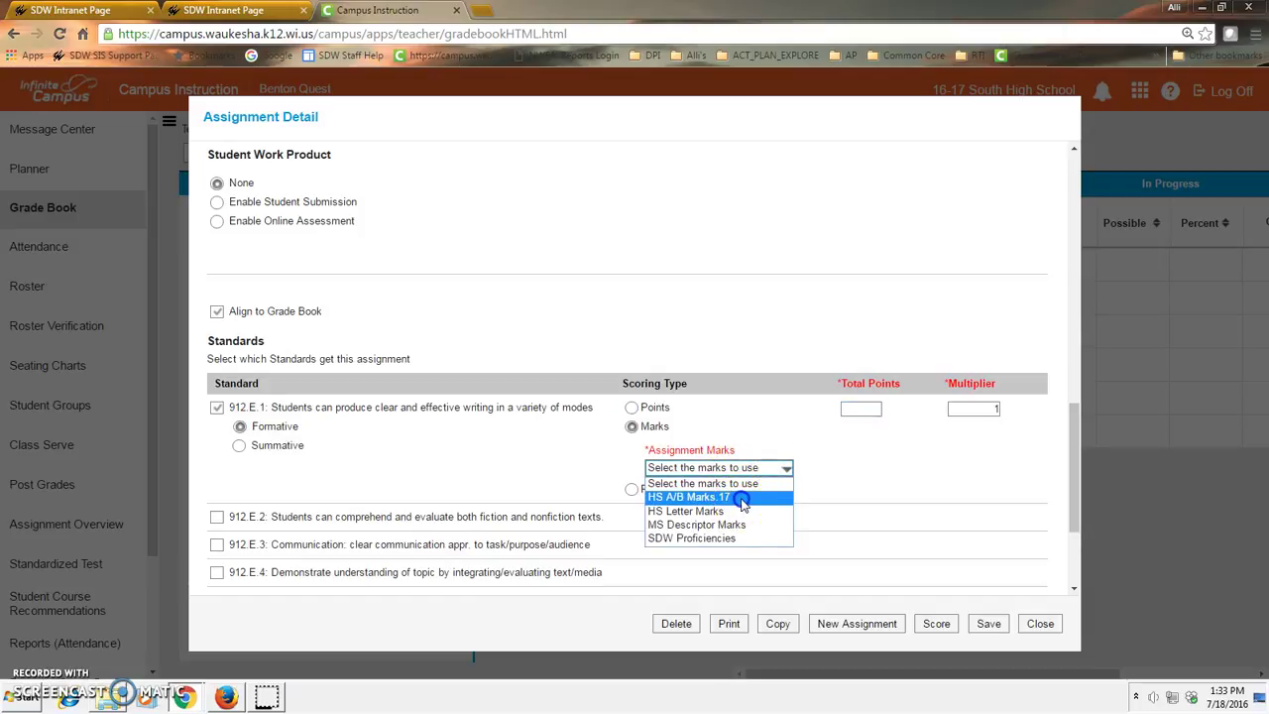
Set the assignment's total points for standard 912.E.1 to 100, then save and close the assignment
{"action": "left_click", "coordinate": [858, 409]}
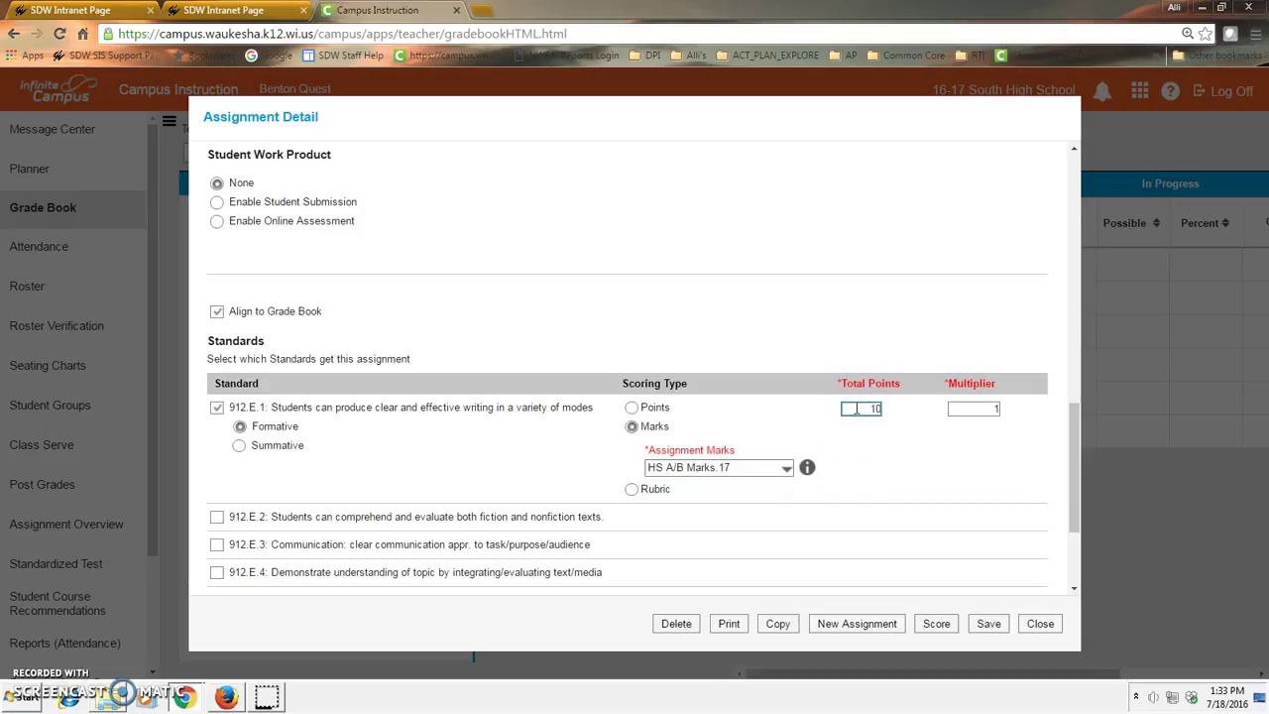
{"action": "left_click", "coordinate": [988, 625]}
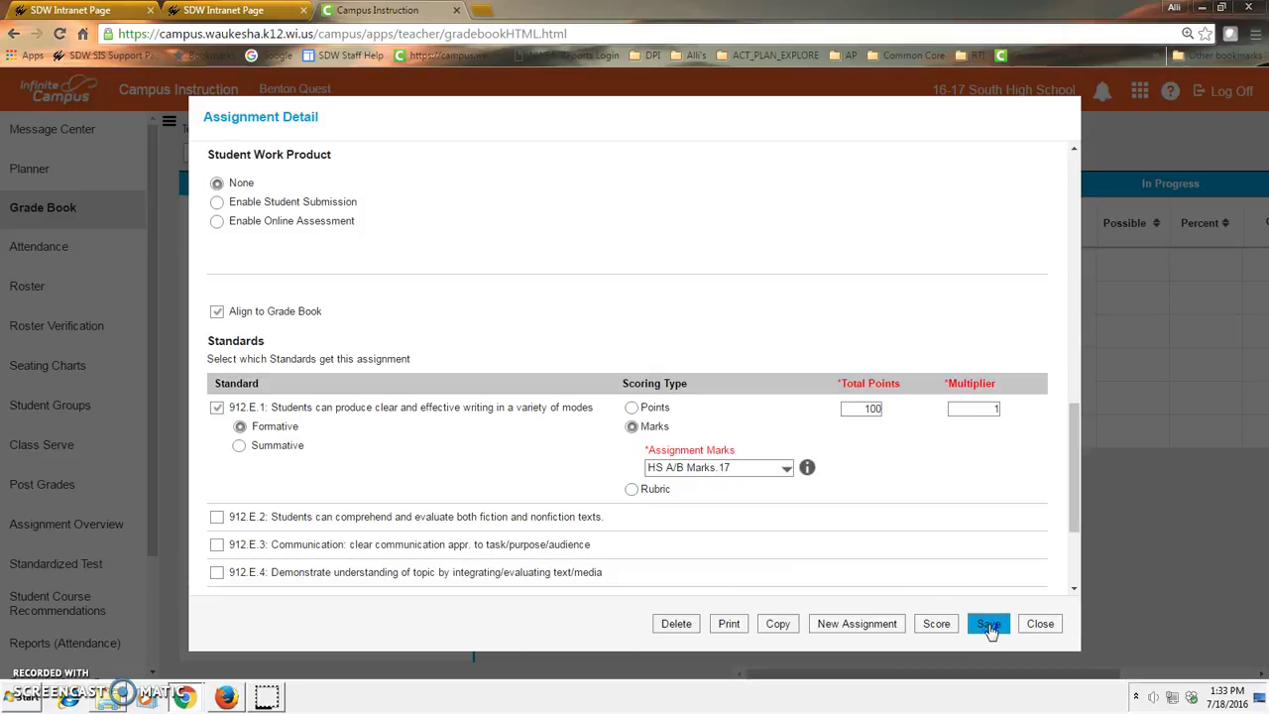
{"action": "left_click", "coordinate": [988, 626]}
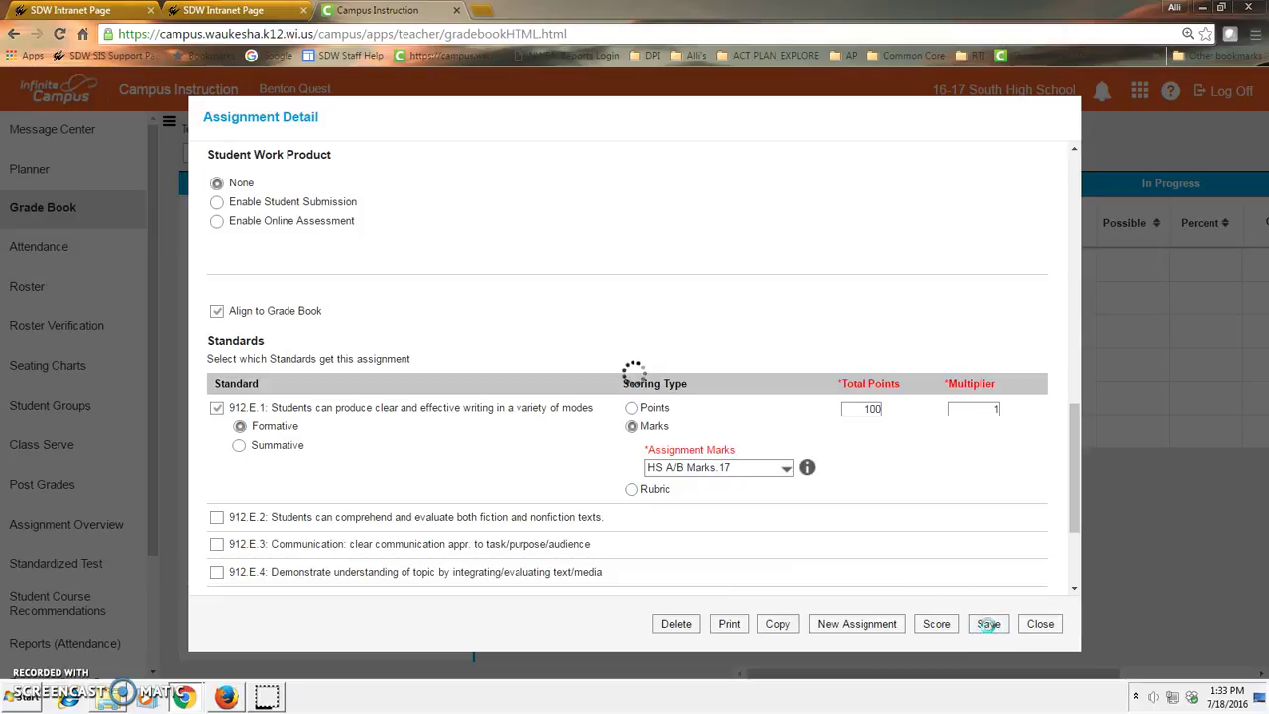
{"action": "left_click", "coordinate": [1040, 624]}
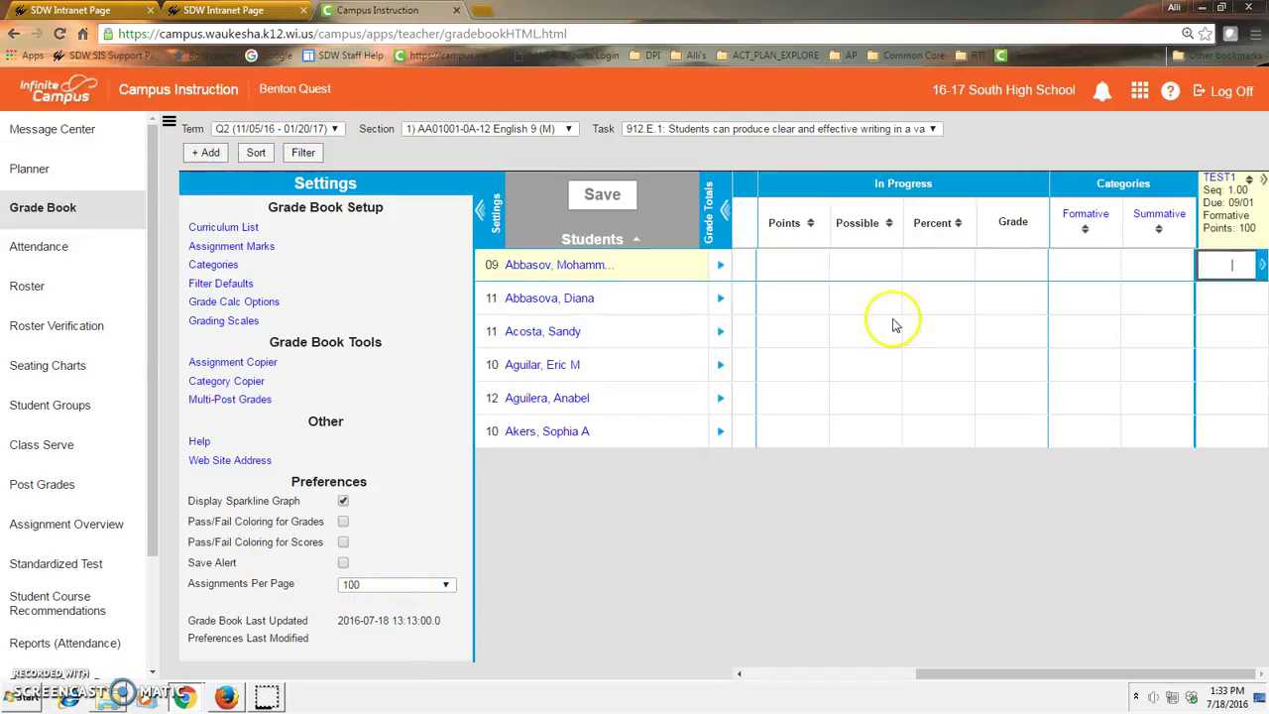
Delete the TEST1 assignment from the grade book
{"action": "left_click", "coordinate": [1212, 195]}
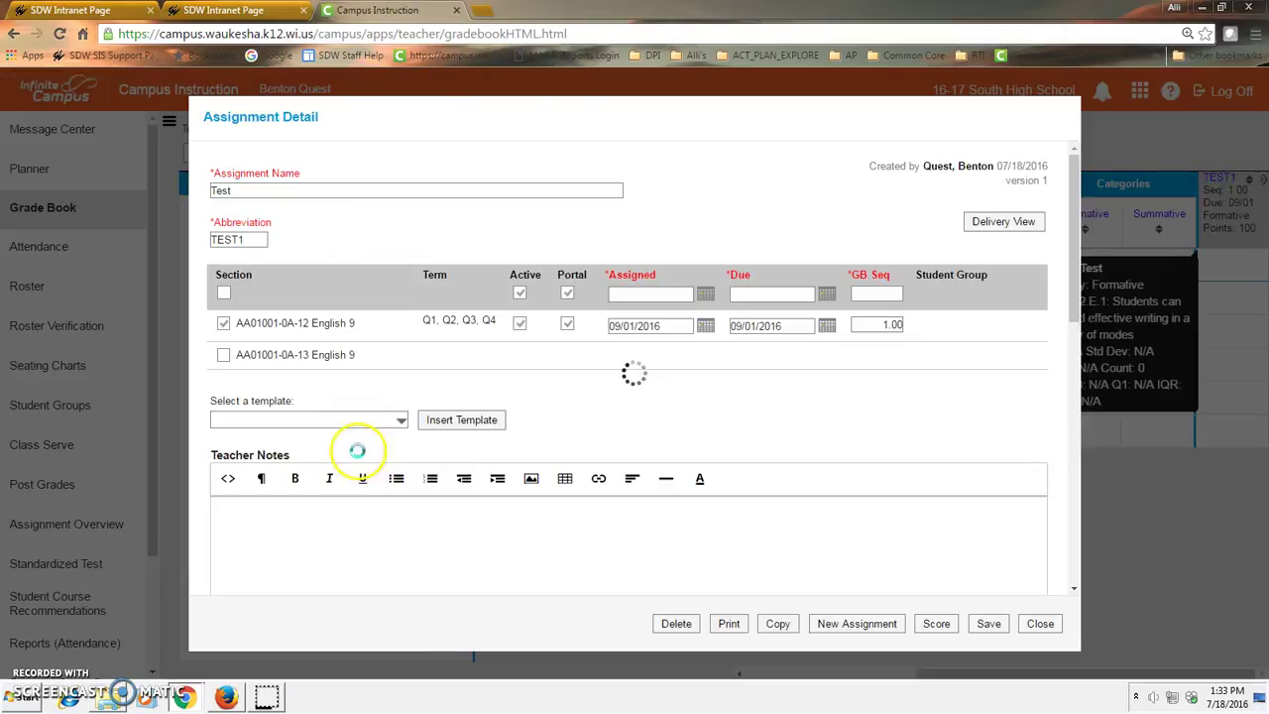
{"action": "left_click", "coordinate": [674, 622]}
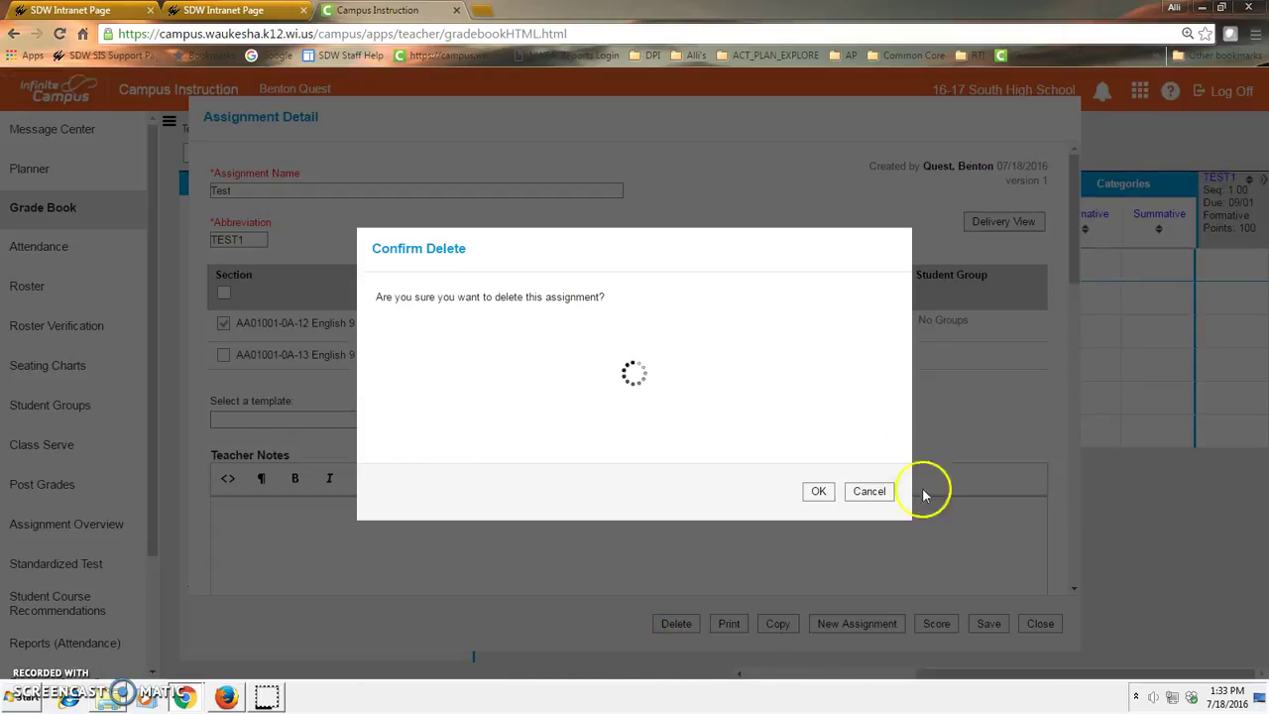
{"action": "left_click", "coordinate": [817, 491]}
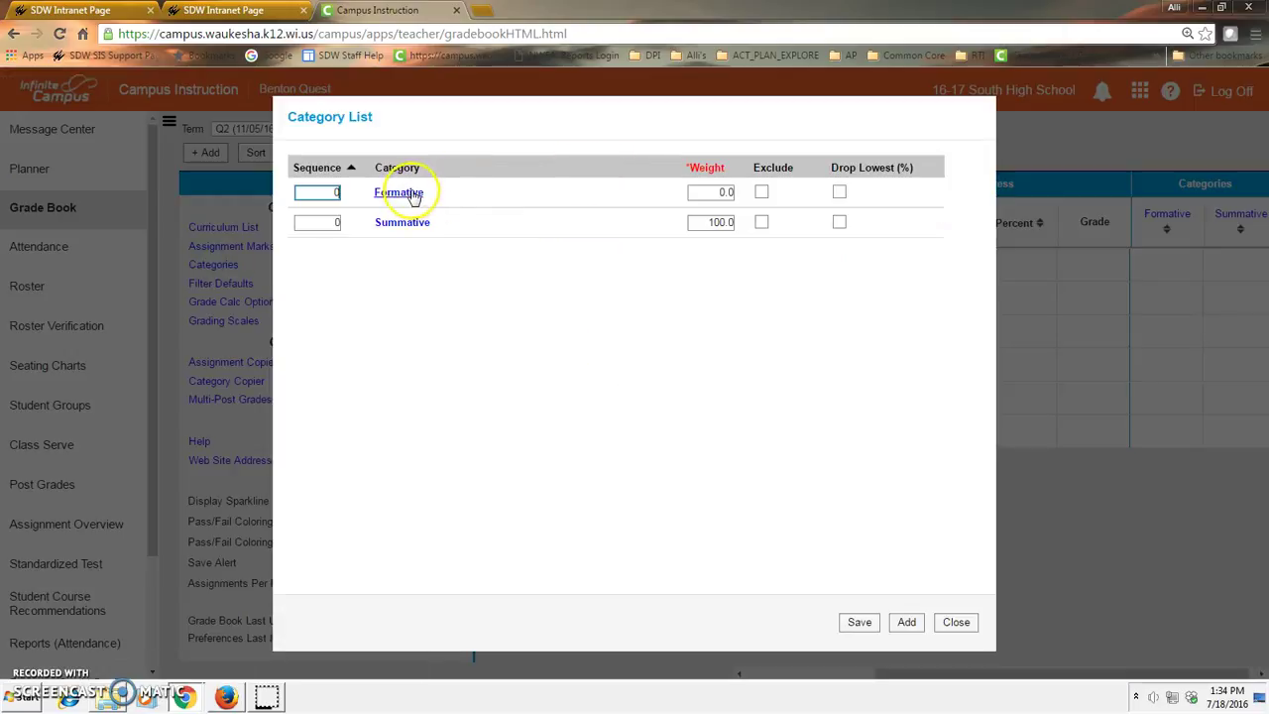
Delete the Formative category from the category list
{"action": "left_click", "coordinate": [412, 195]}
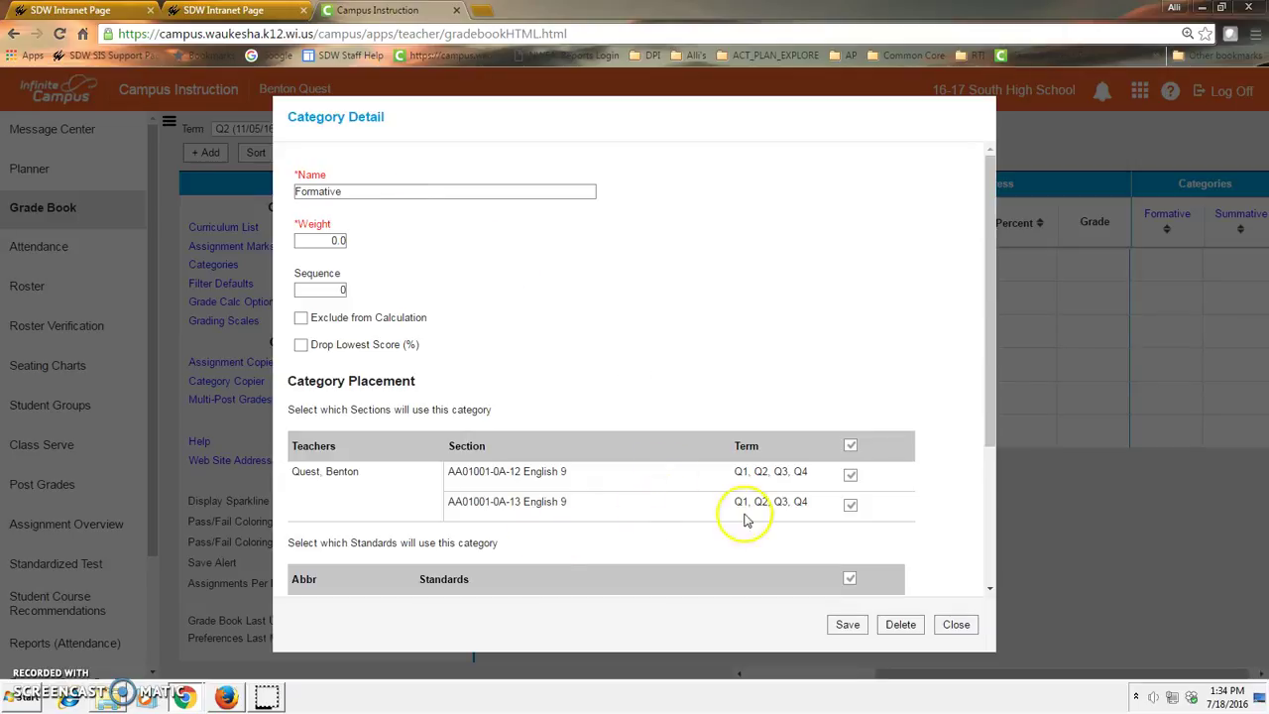
{"action": "scroll", "coordinate": [803, 555], "scroll_direction": "down", "scroll_amount": 3}
{"action": "left_click", "coordinate": [900, 624]}
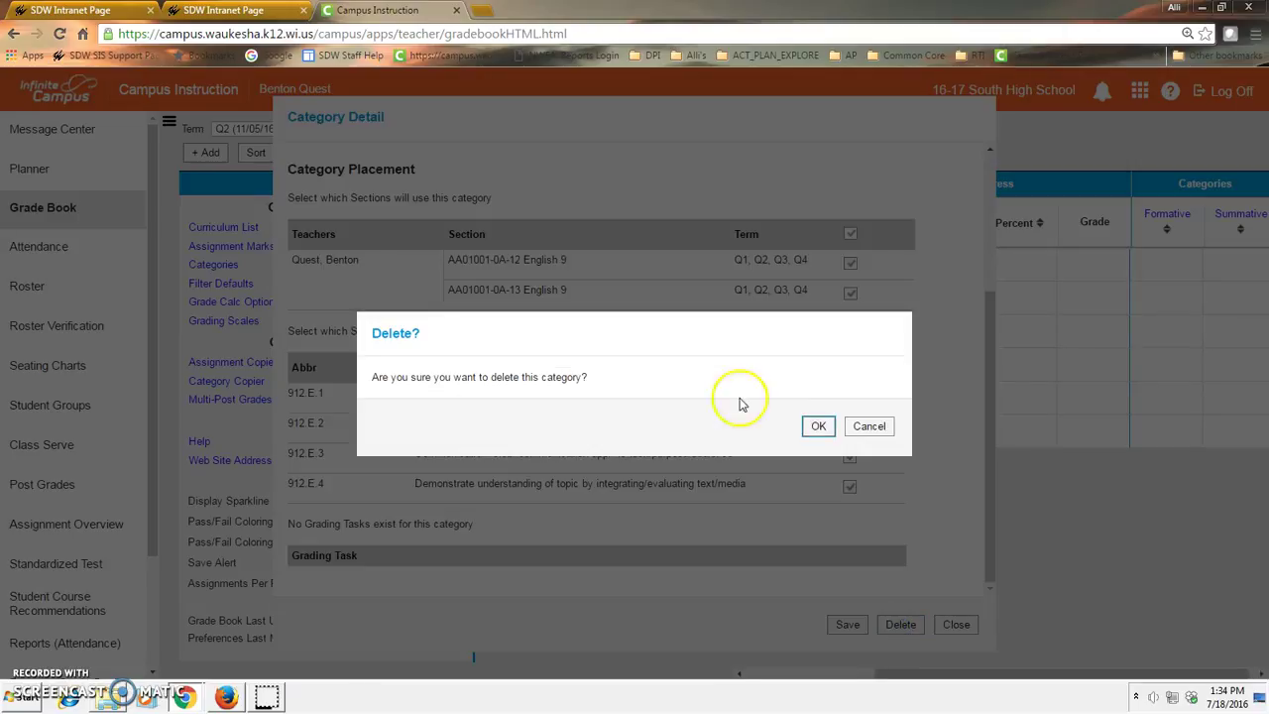
{"action": "left_click", "coordinate": [818, 426]}
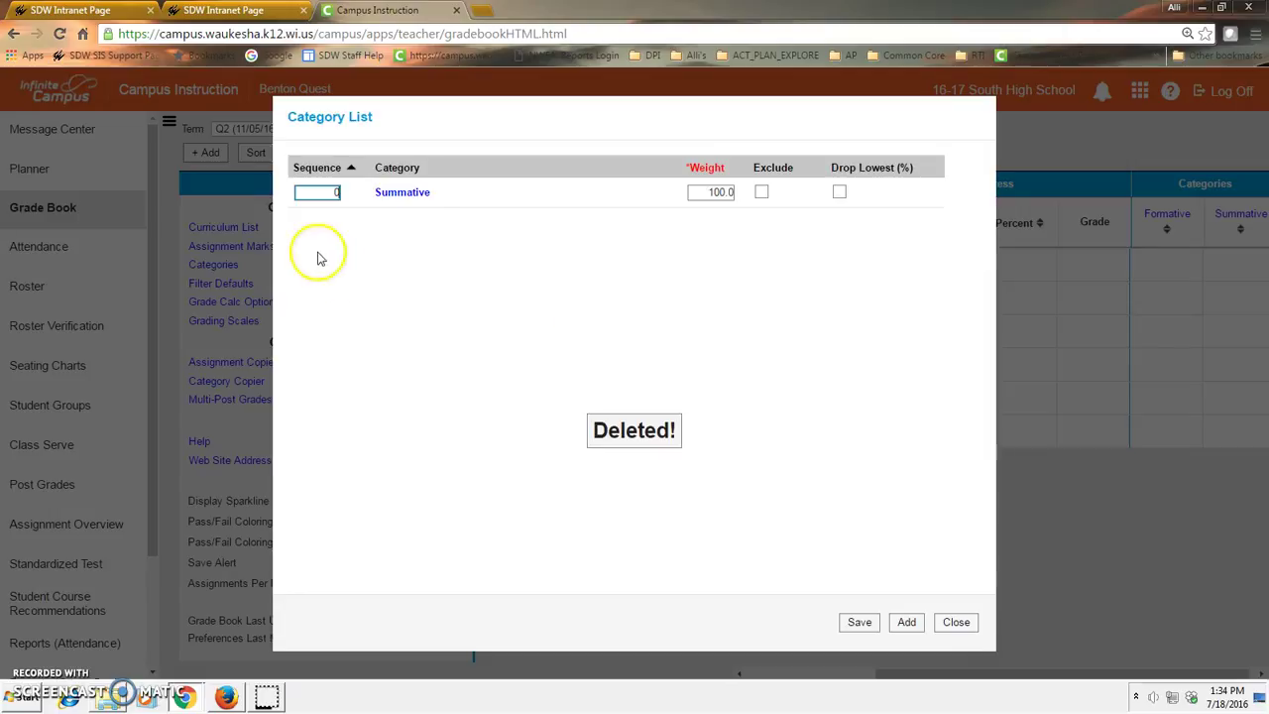
Delete the Summative category from the category list and close the list
{"action": "left_click", "coordinate": [403, 192]}
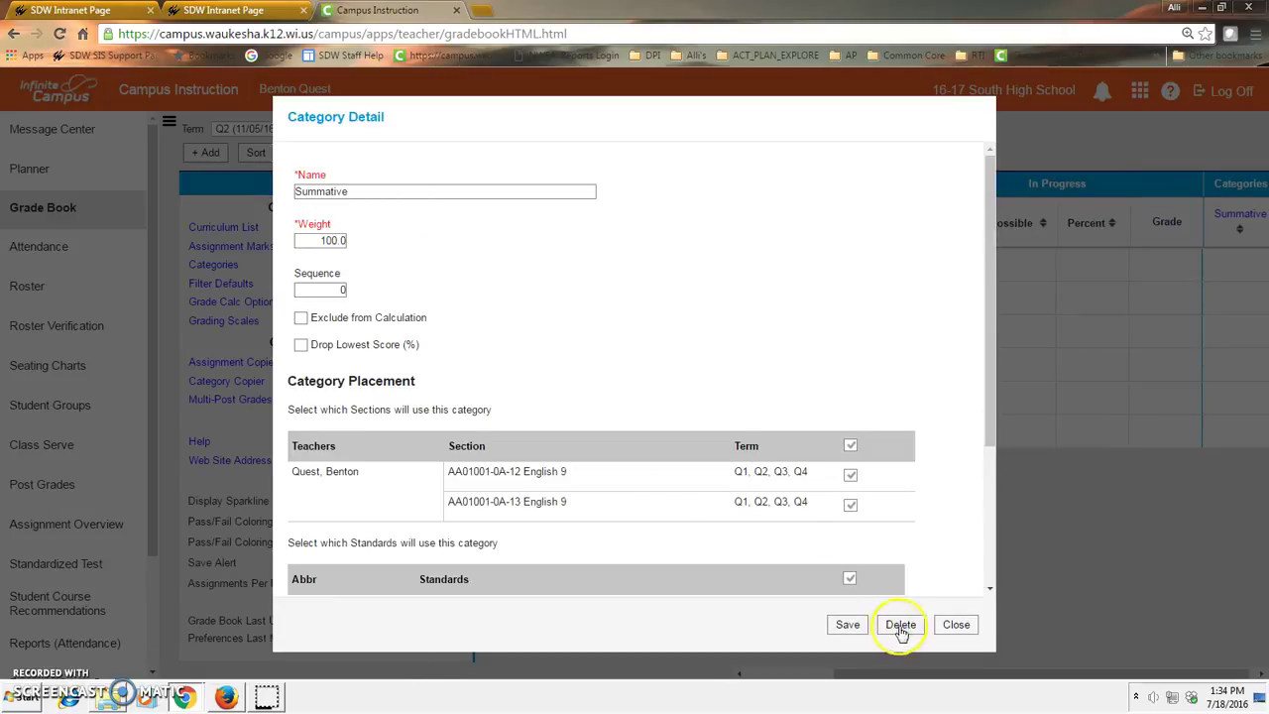
{"action": "left_click", "coordinate": [900, 627]}
{"action": "left_click", "coordinate": [819, 426]}
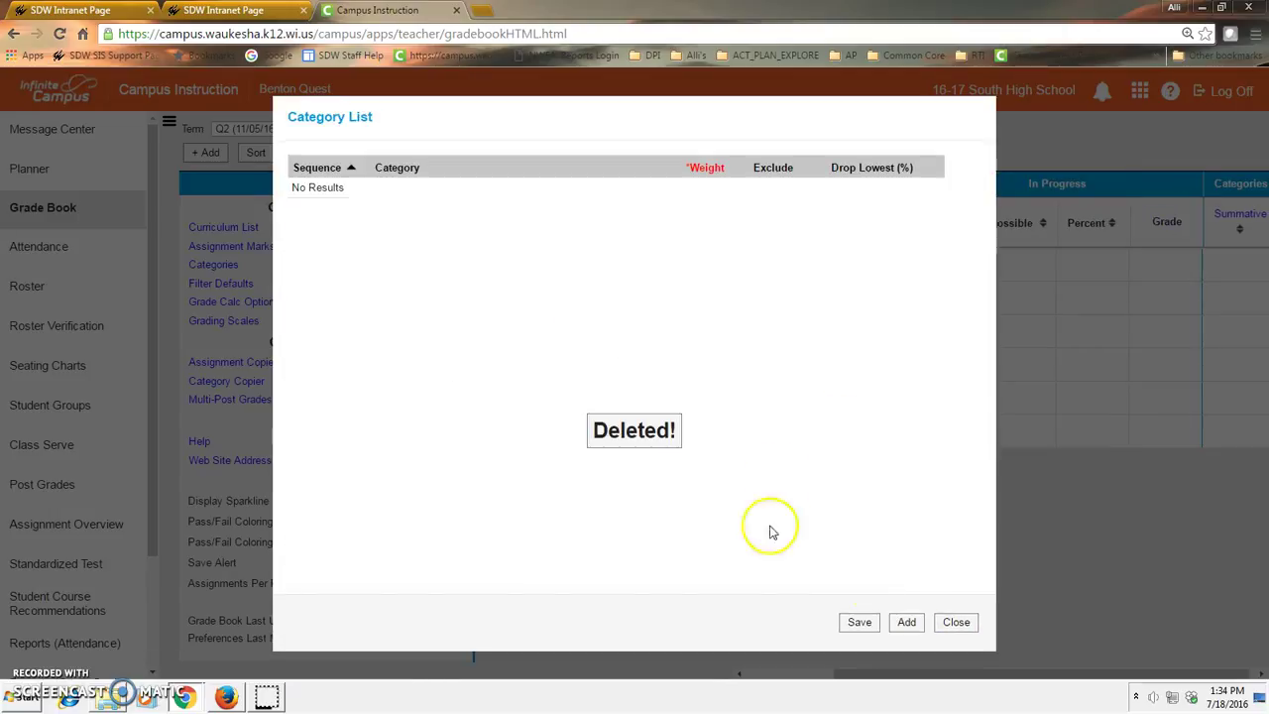
{"action": "left_click", "coordinate": [957, 622]}
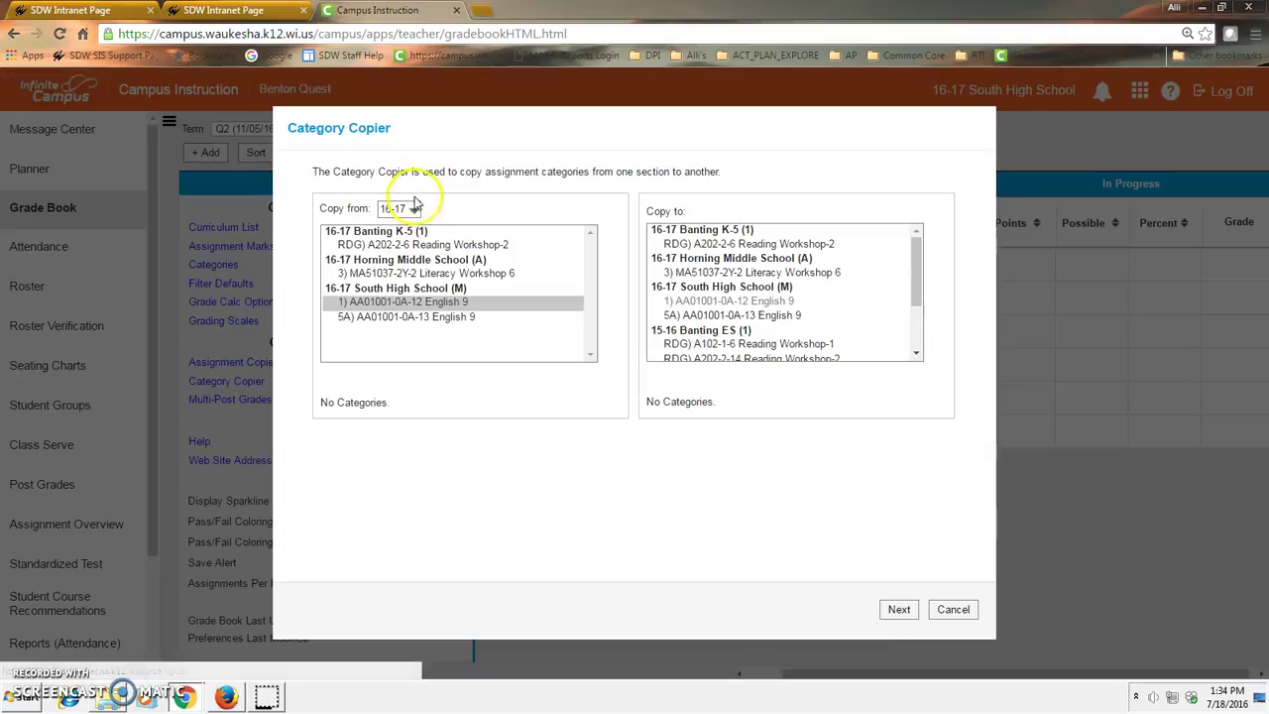
Copy the Formative and Summative categories from the 15-16 section AA01001-0A-1 English 9 to the 16-17 section AA01001-0A-12 English 9
{"action": "left_click", "coordinate": [412, 208]}
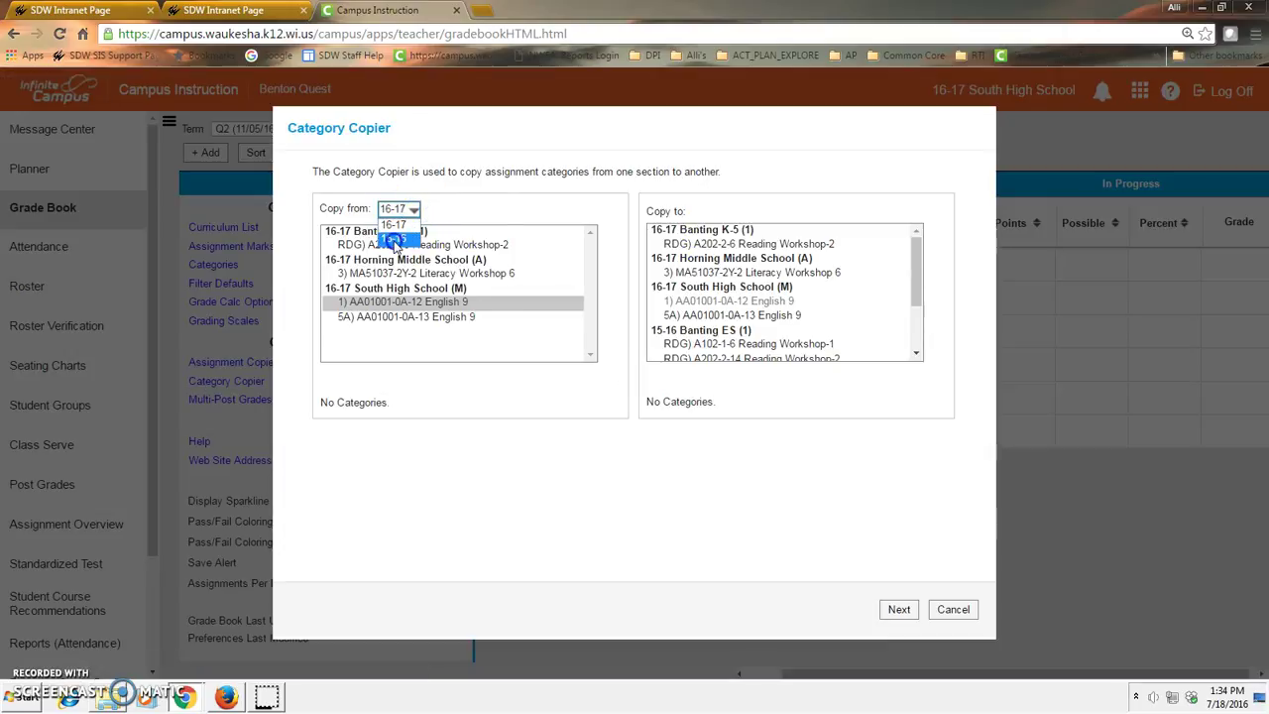
{"action": "left_click", "coordinate": [394, 240]}
{"action": "left_click", "coordinate": [402, 333]}
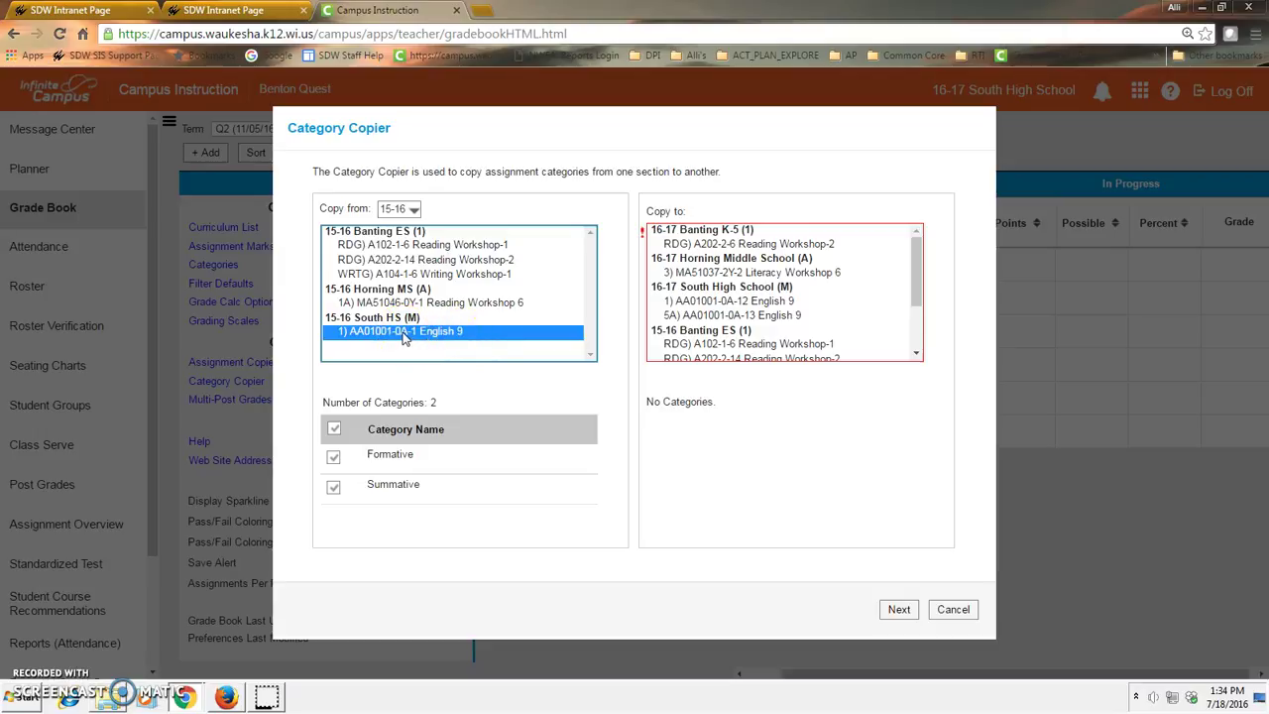
{"action": "left_click", "coordinate": [705, 301]}
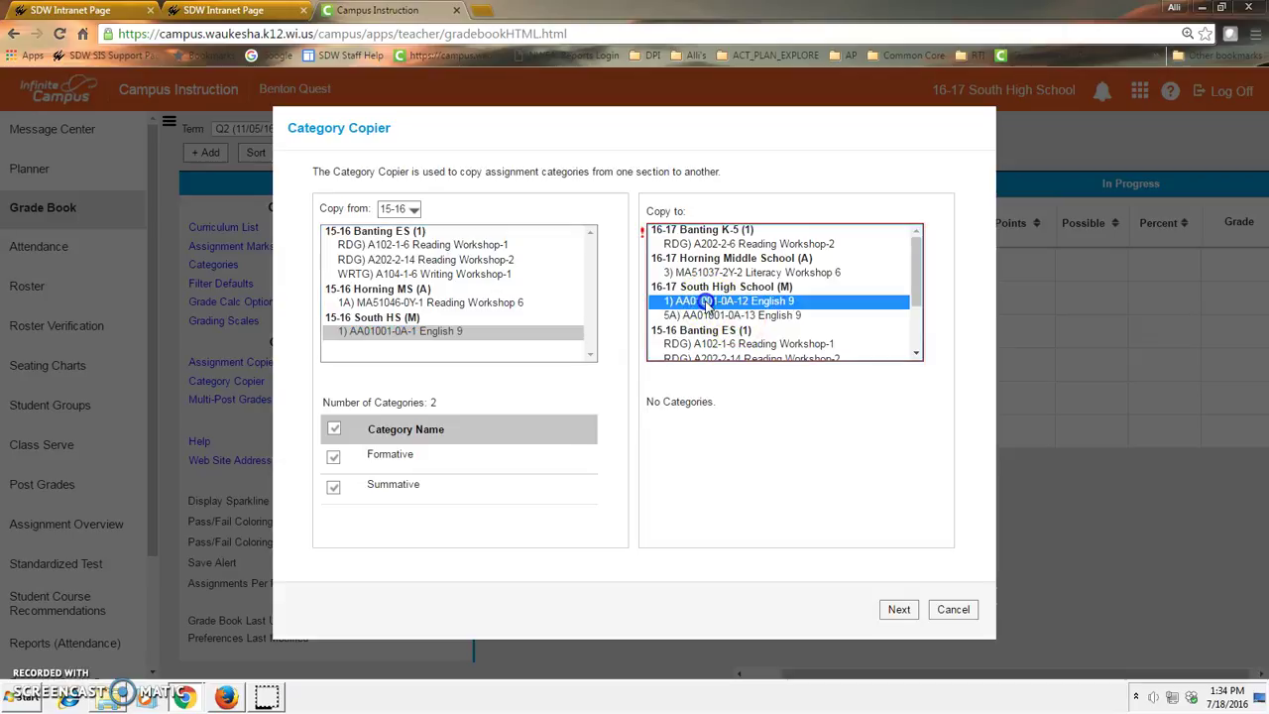
{"action": "left_click", "coordinate": [718, 315]}
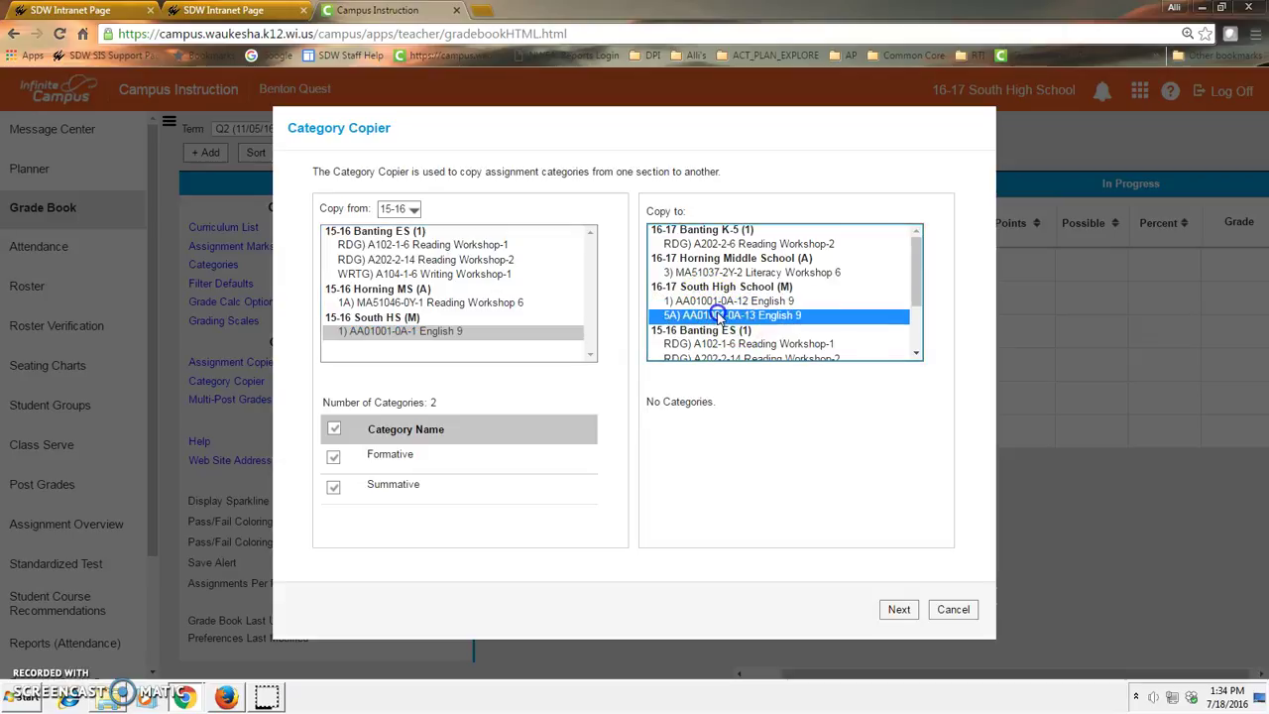
{"action": "left_click", "coordinate": [712, 301]}
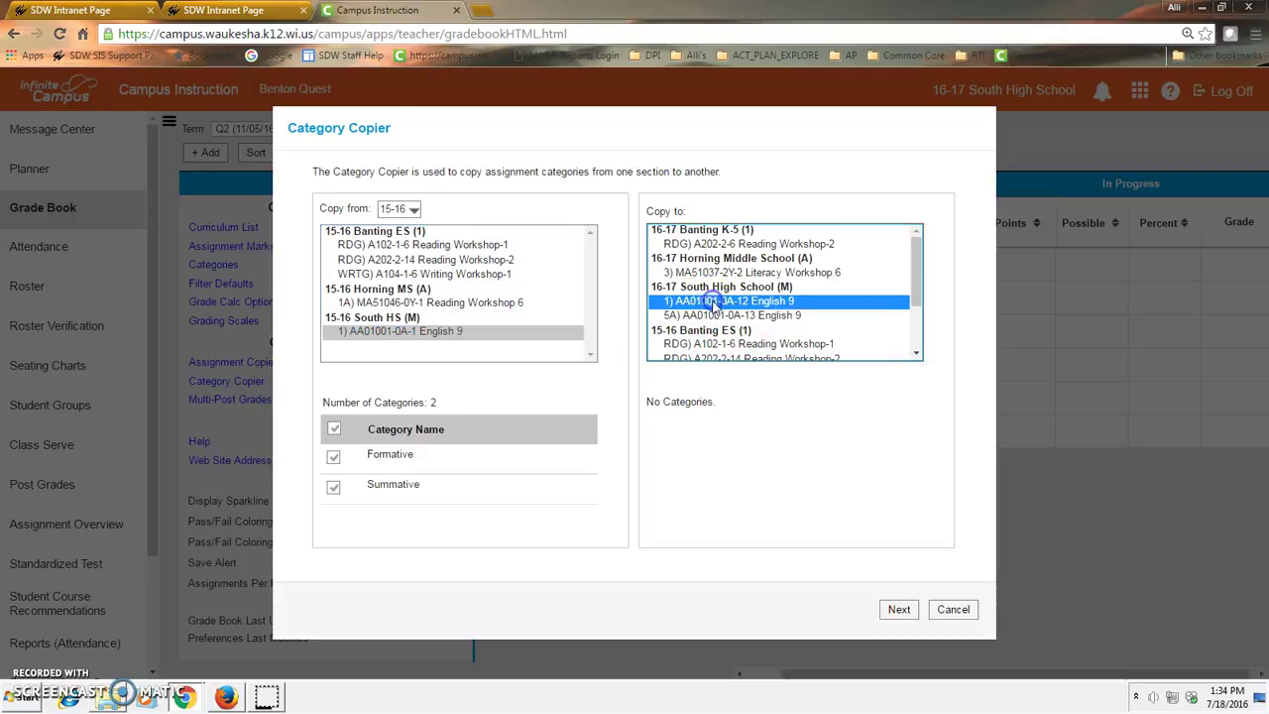
{"action": "left_click", "coordinate": [895, 610]}
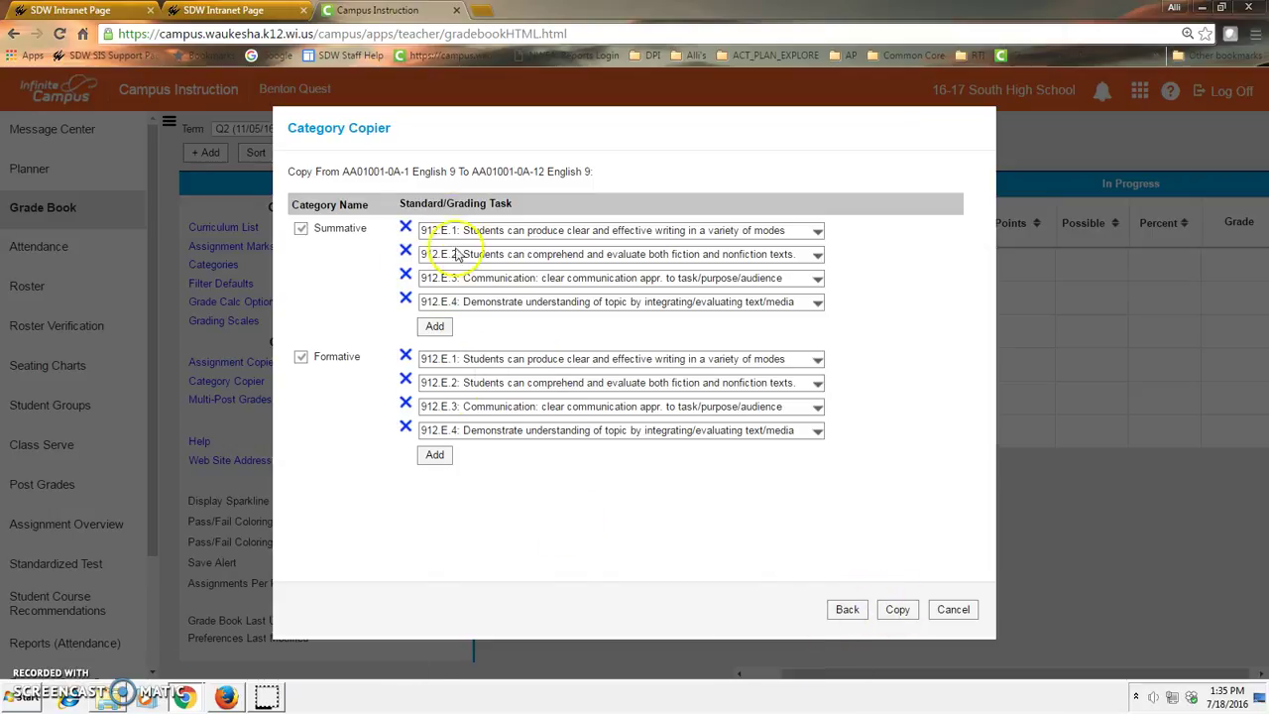
{"action": "left_click", "coordinate": [898, 610]}
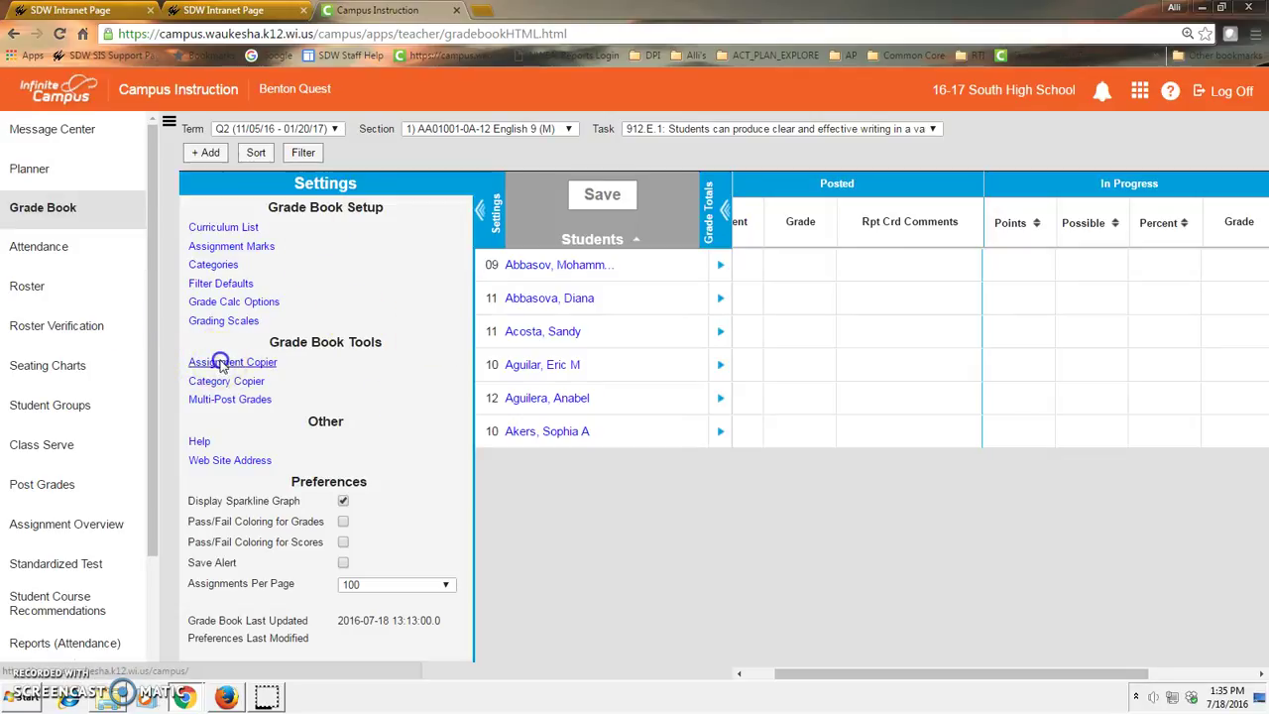
In the Assignment Copier, choose only Introduction Letter and 5 Themes of HG presentation from the 15-16 section AA01001-0A-1 English 9
{"action": "left_click", "coordinate": [220, 363]}
{"action": "left_click", "coordinate": [393, 203]}
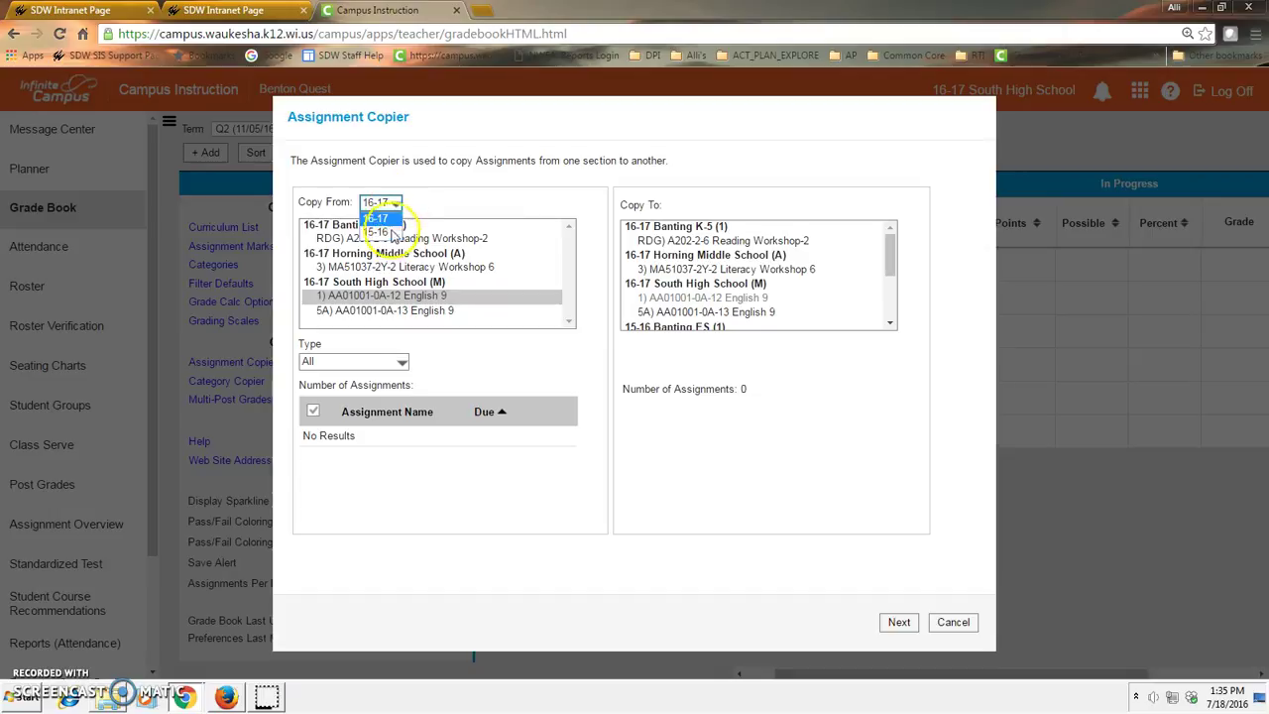
{"action": "left_click", "coordinate": [388, 238]}
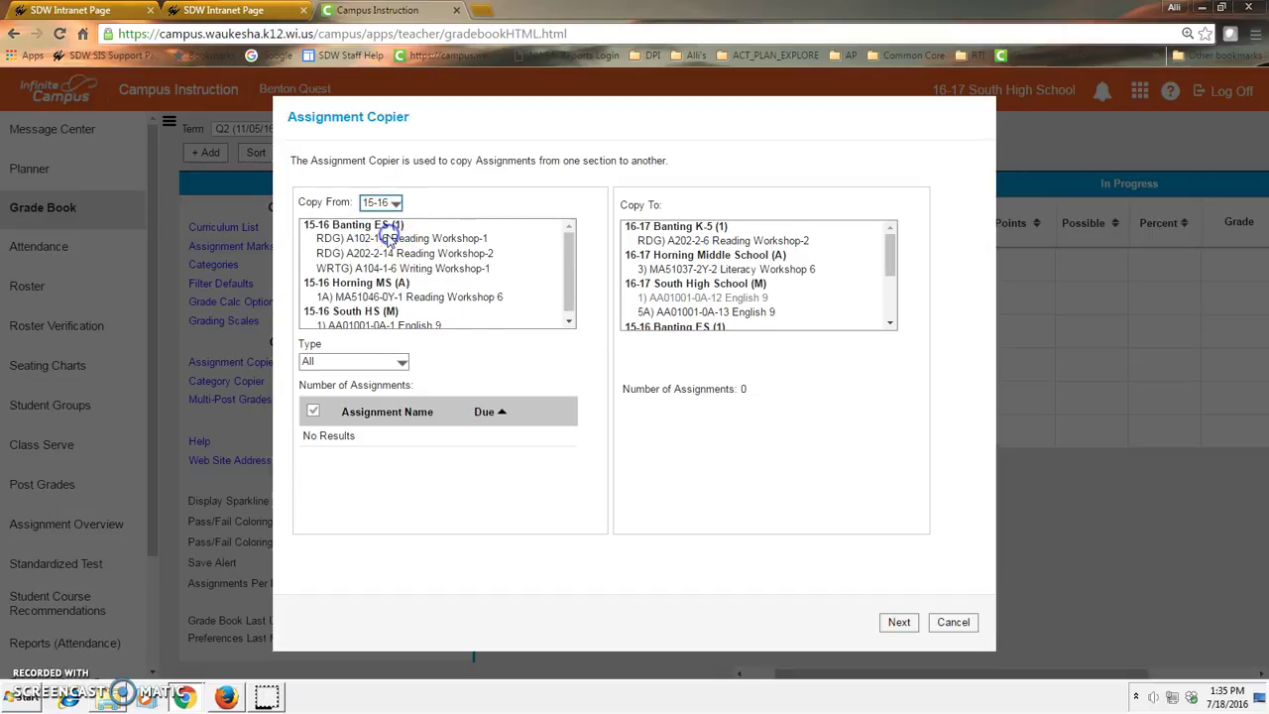
{"action": "left_click_drag", "start_coordinate": [570, 260], "coordinate": [566, 274]}
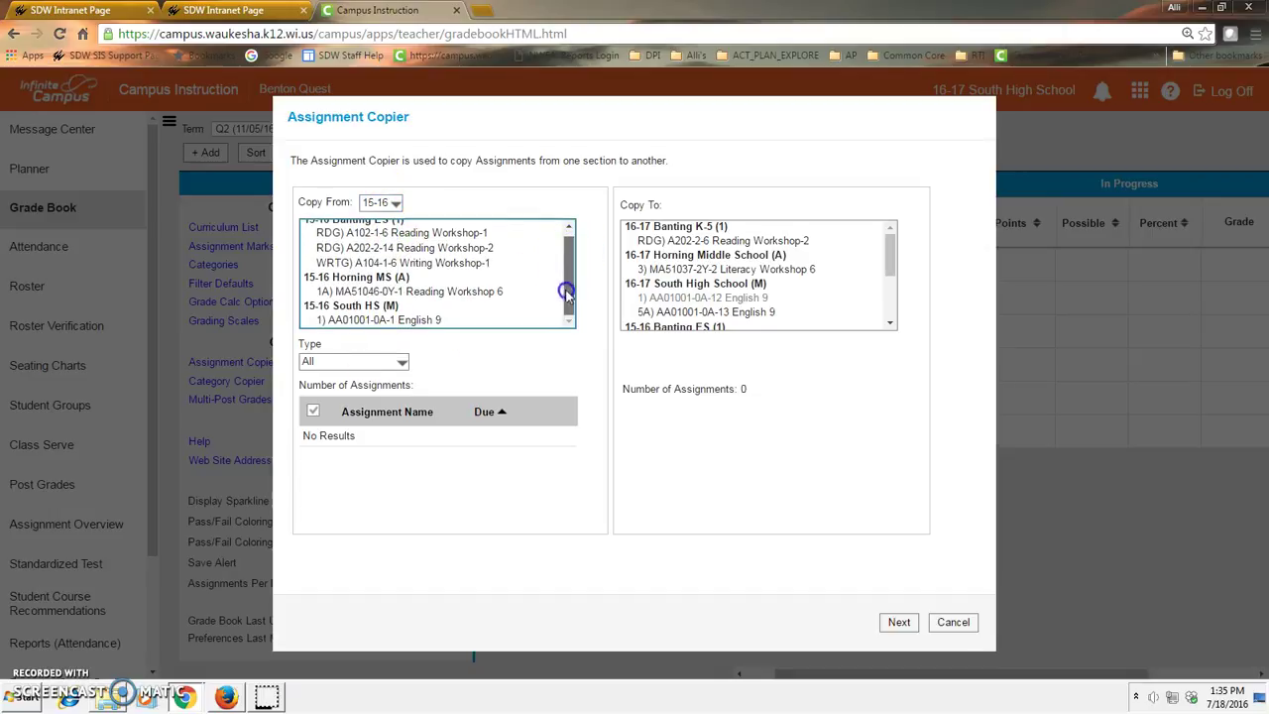
{"action": "left_click", "coordinate": [383, 319]}
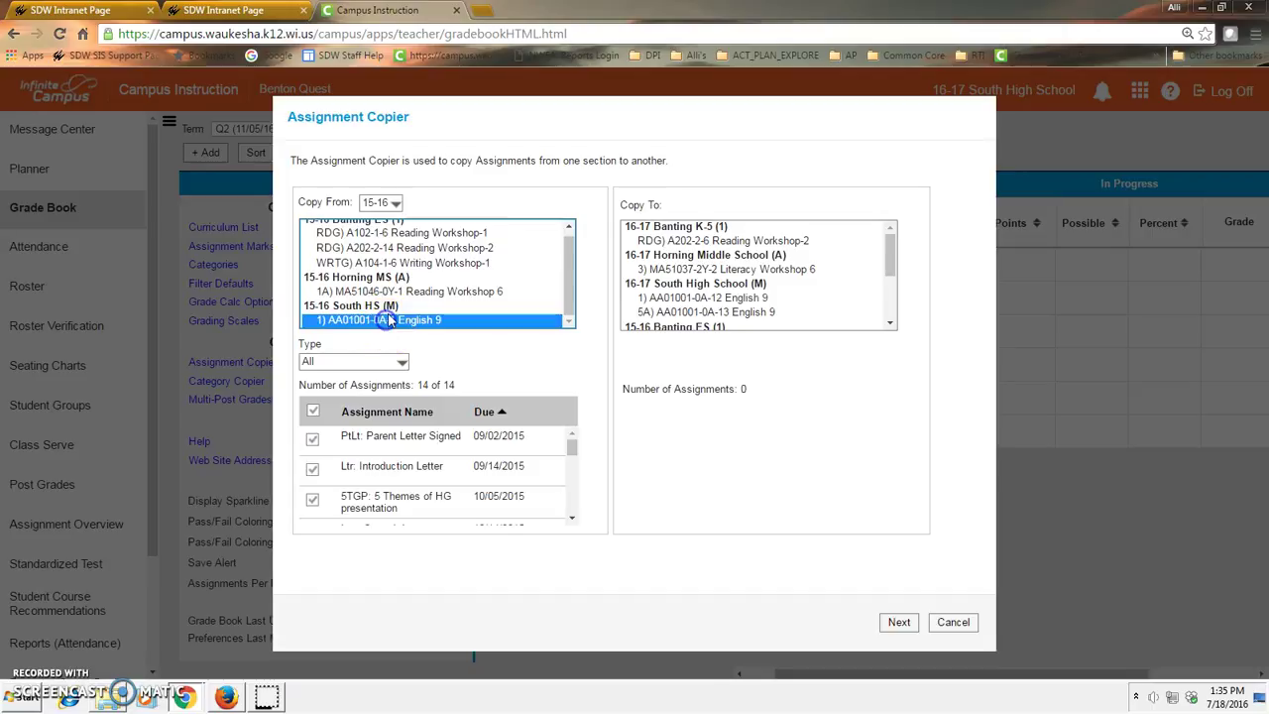
{"action": "left_click", "coordinate": [312, 411]}
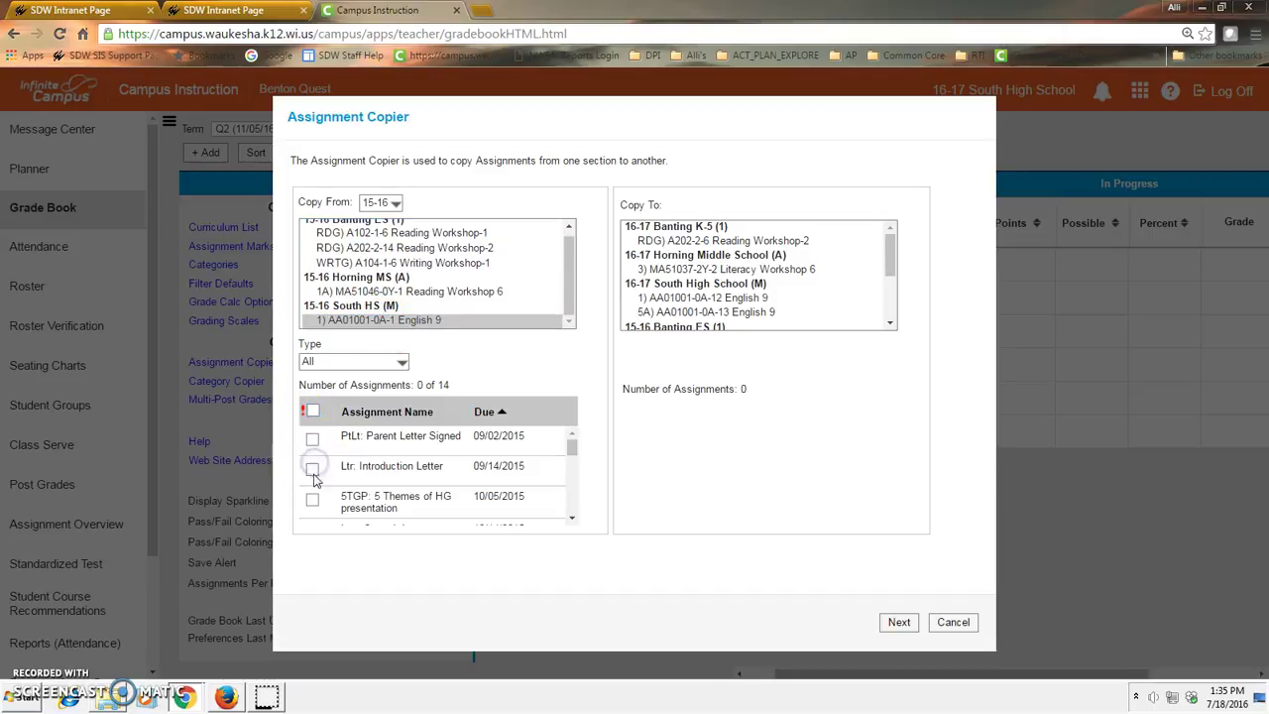
{"action": "left_click", "coordinate": [314, 494]}
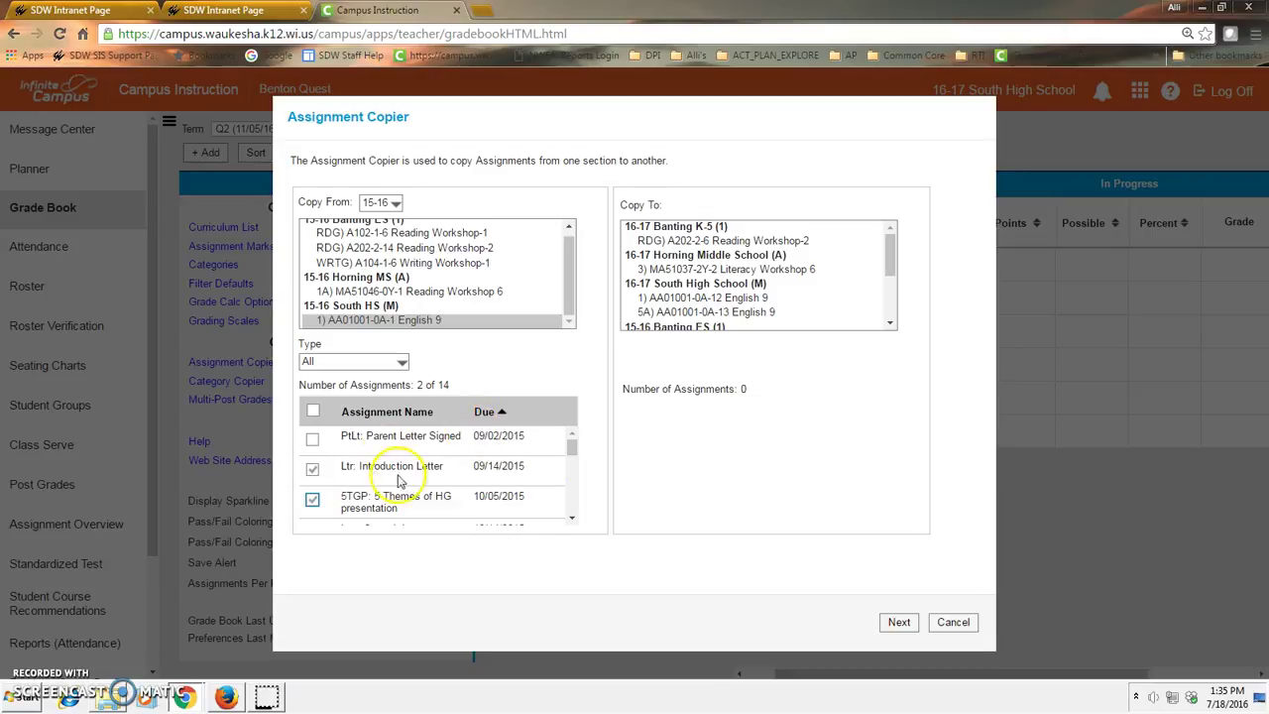
Copy the selected assignments to the 16-17 section AA01001-0A-12 English 9, keeping the default dates
{"action": "left_click", "coordinate": [889, 243]}
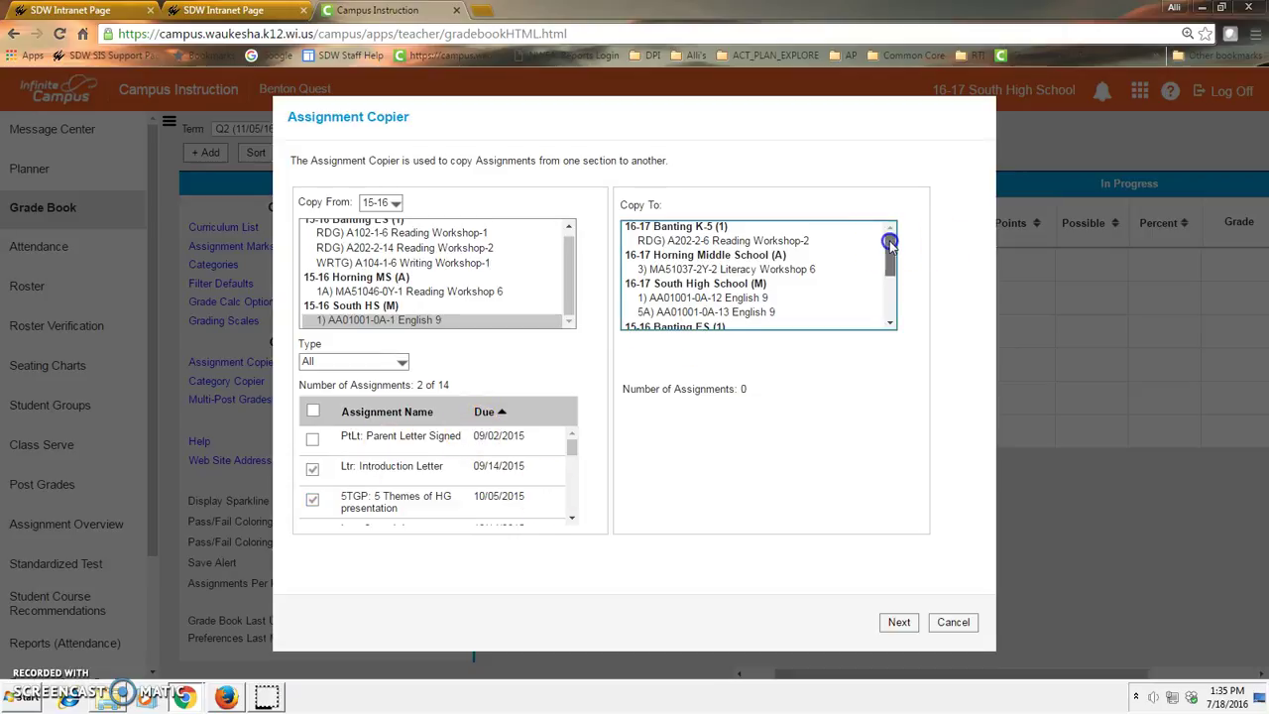
{"action": "left_click_drag", "start_coordinate": [890, 243], "coordinate": [888, 298]}
{"action": "left_click", "coordinate": [737, 322]}
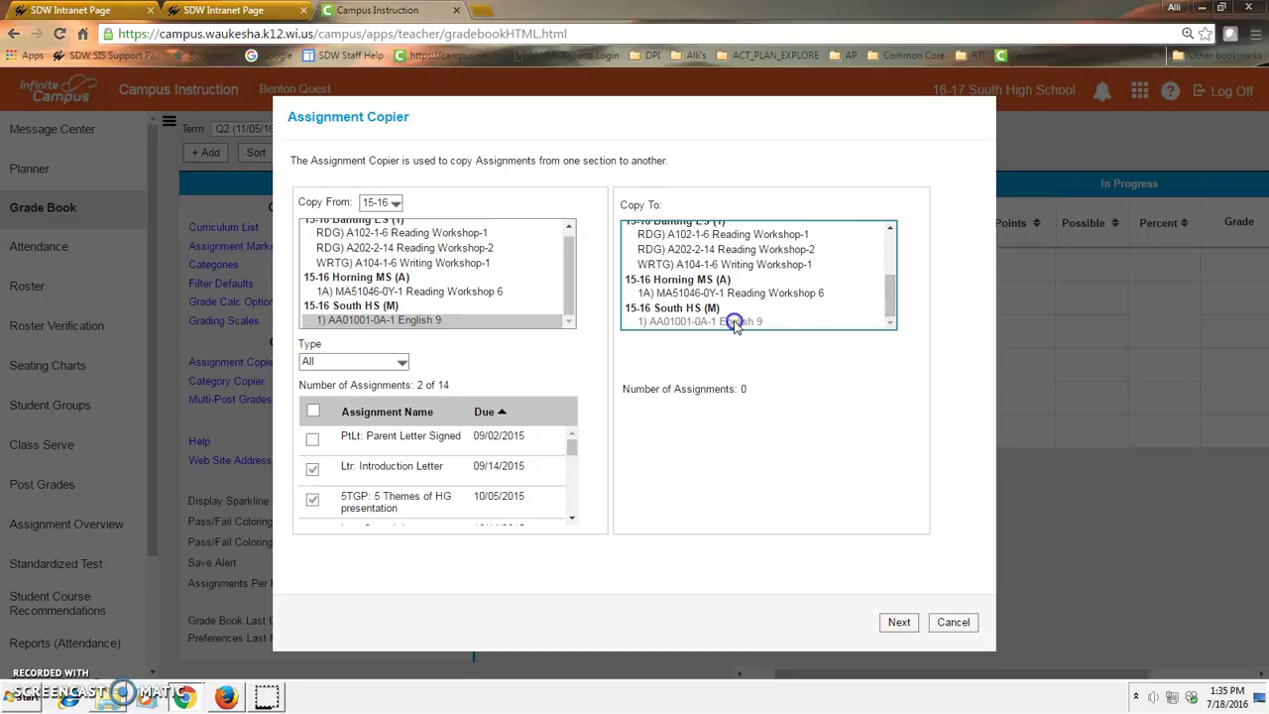
{"action": "left_click_drag", "start_coordinate": [886, 301], "coordinate": [886, 247]}
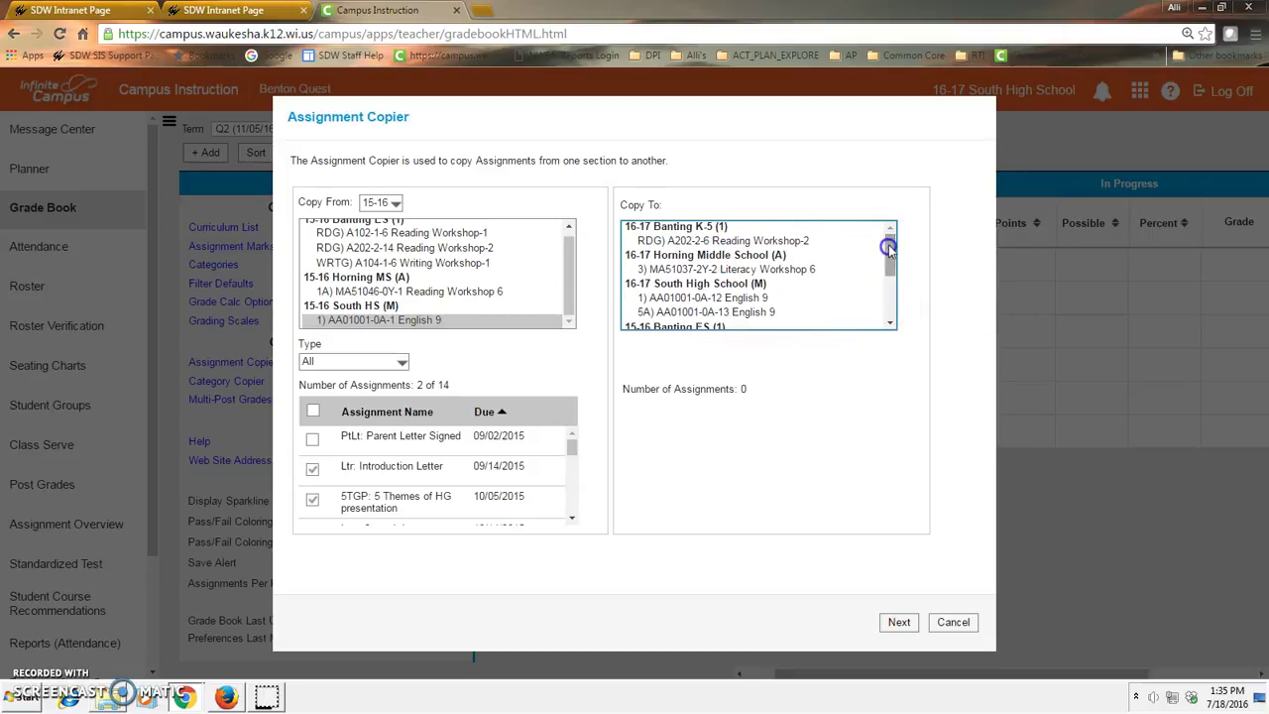
{"action": "left_click", "coordinate": [696, 297]}
{"action": "left_click", "coordinate": [898, 621]}
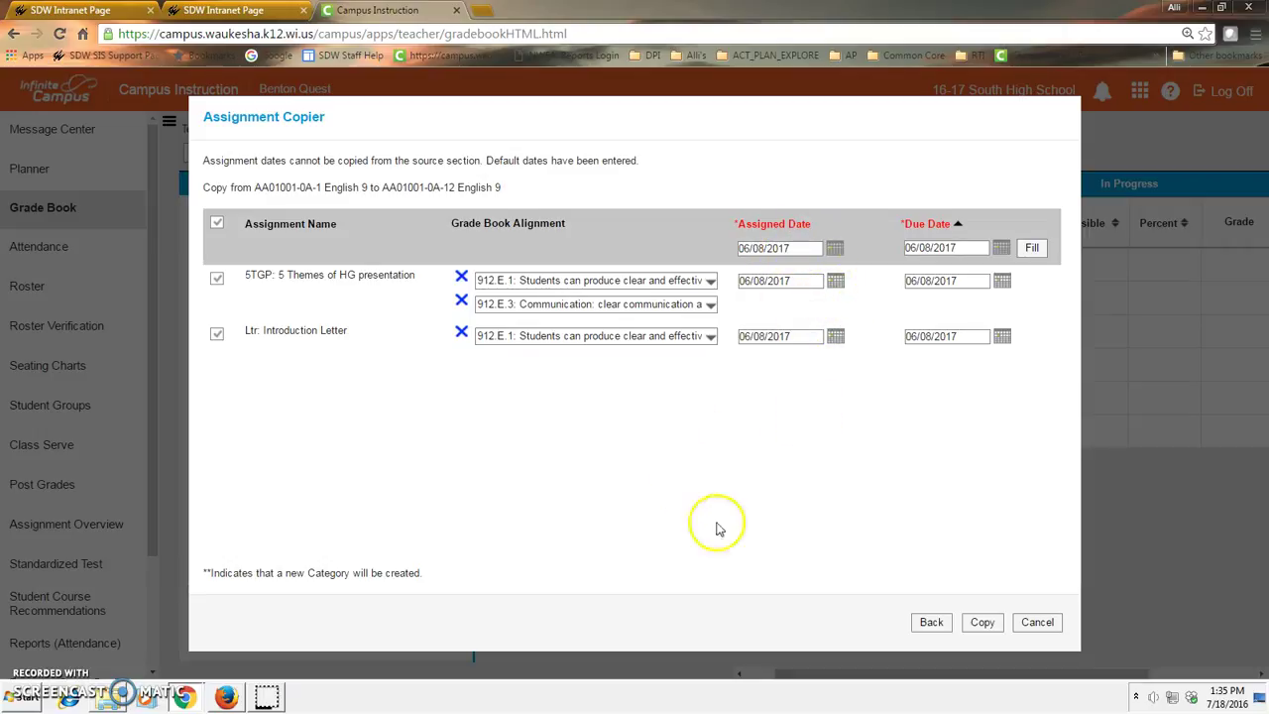
{"action": "left_click", "coordinate": [982, 624]}
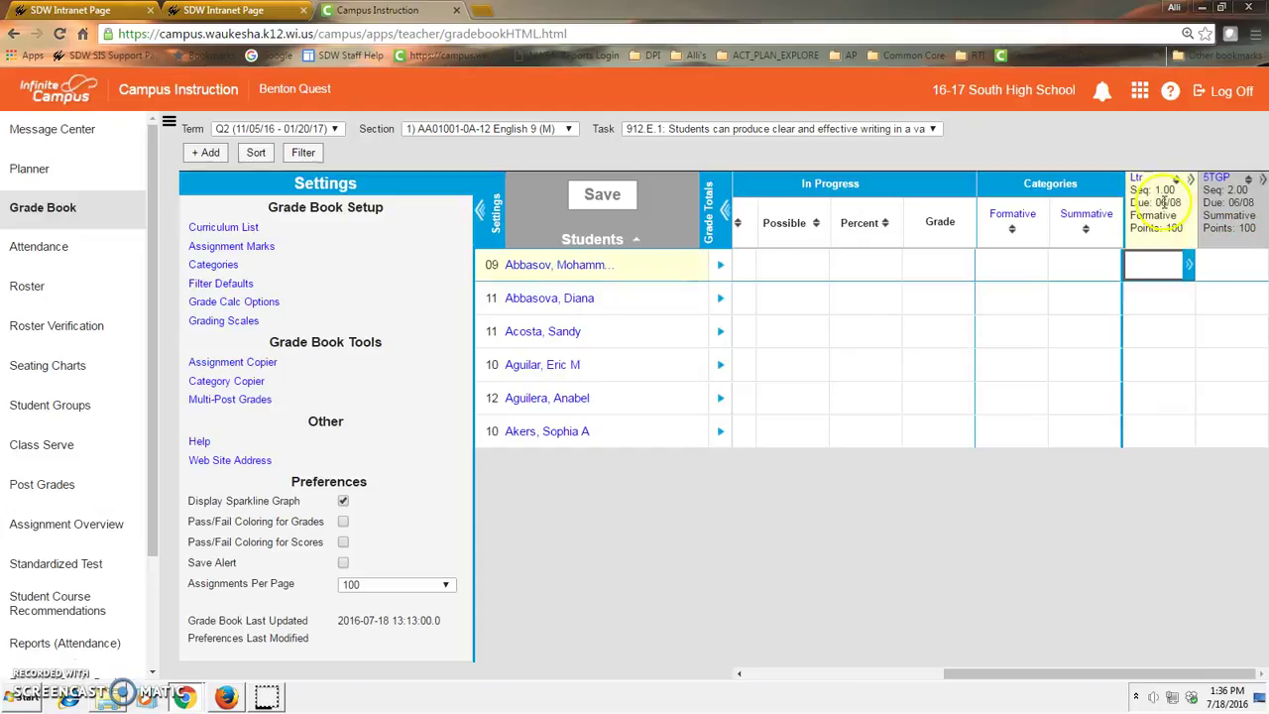
Open 5 Themes of HG presentation from the Curriculum List and set its 912.E.1 assignment marks to HS A/B Marks.17
{"action": "left_click", "coordinate": [210, 227]}
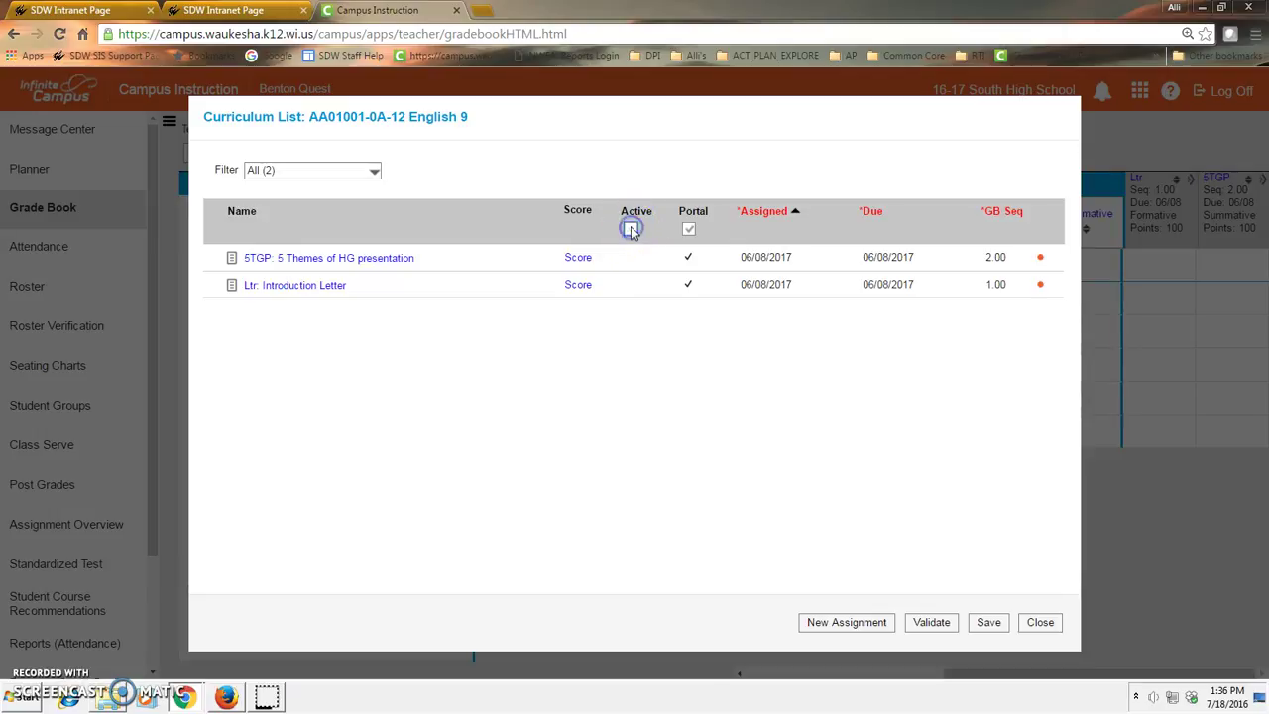
{"action": "left_click", "coordinate": [689, 229]}
{"action": "left_click", "coordinate": [305, 258]}
{"action": "left_click", "coordinate": [698, 136]}
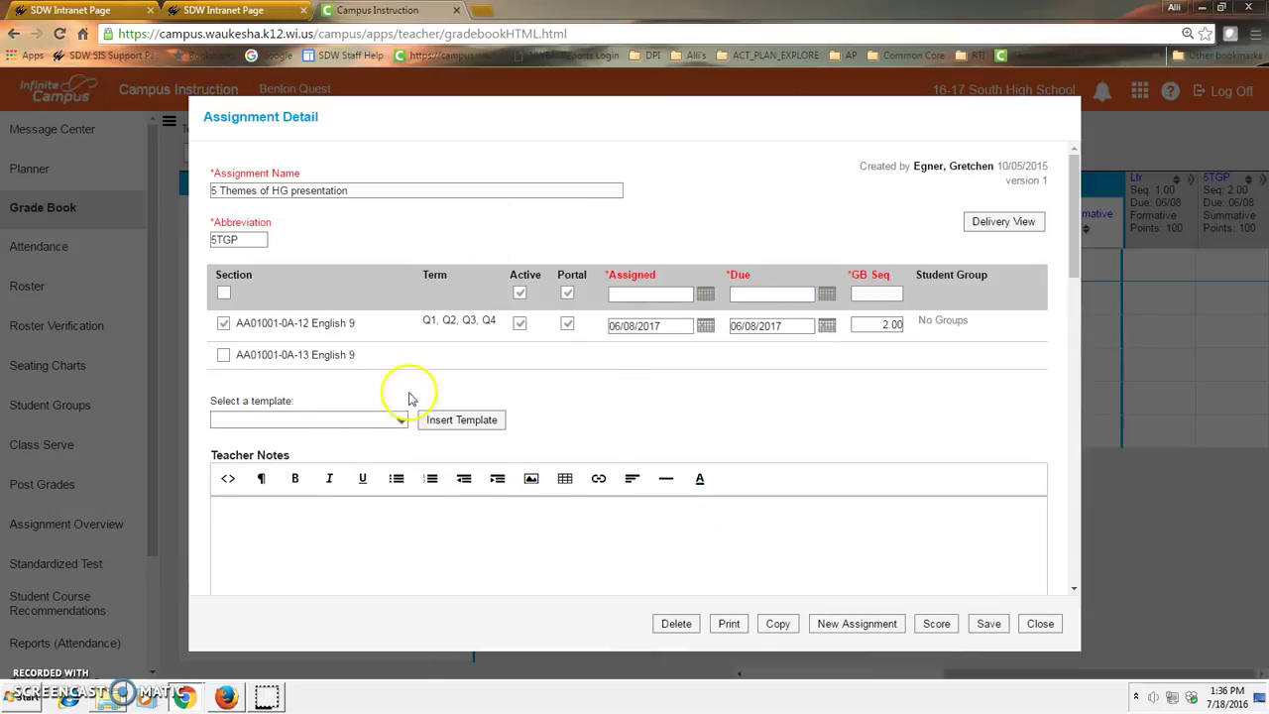
{"action": "scroll", "coordinate": [882, 511], "scroll_direction": "down", "scroll_amount": 2}
{"action": "scroll", "coordinate": [898, 506], "scroll_direction": "down", "scroll_amount": 5}
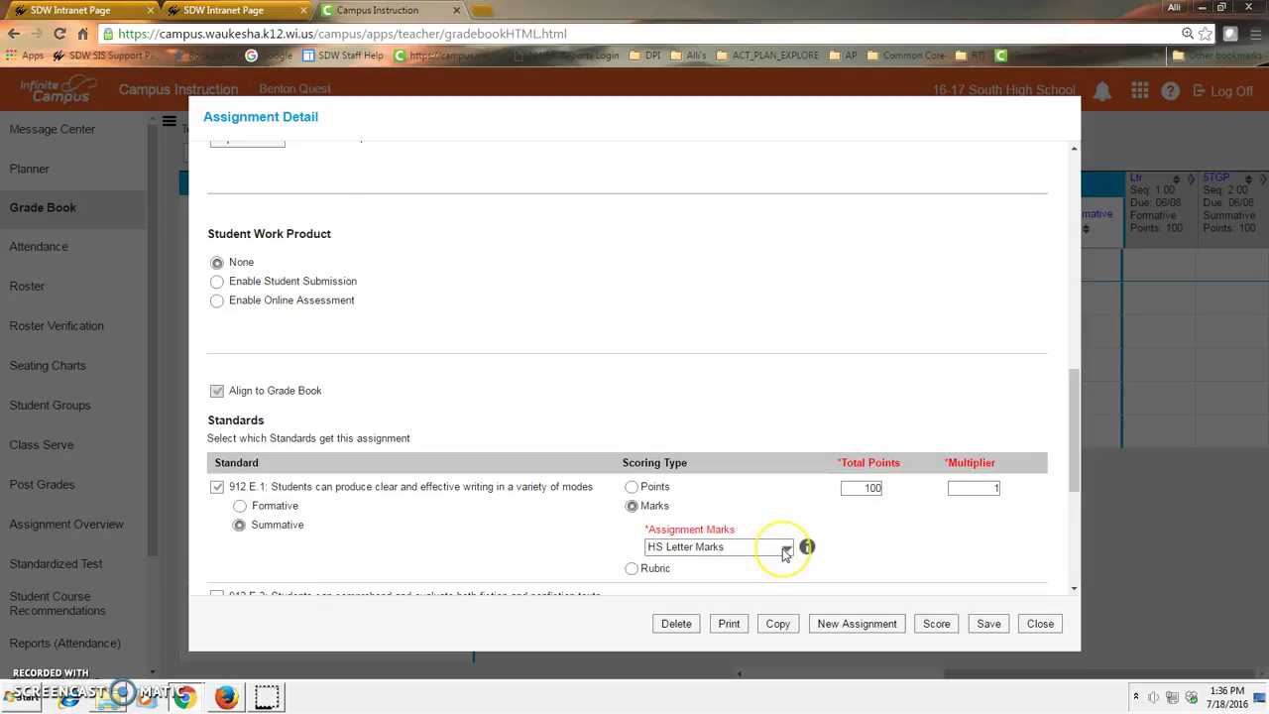
{"action": "left_click", "coordinate": [782, 548]}
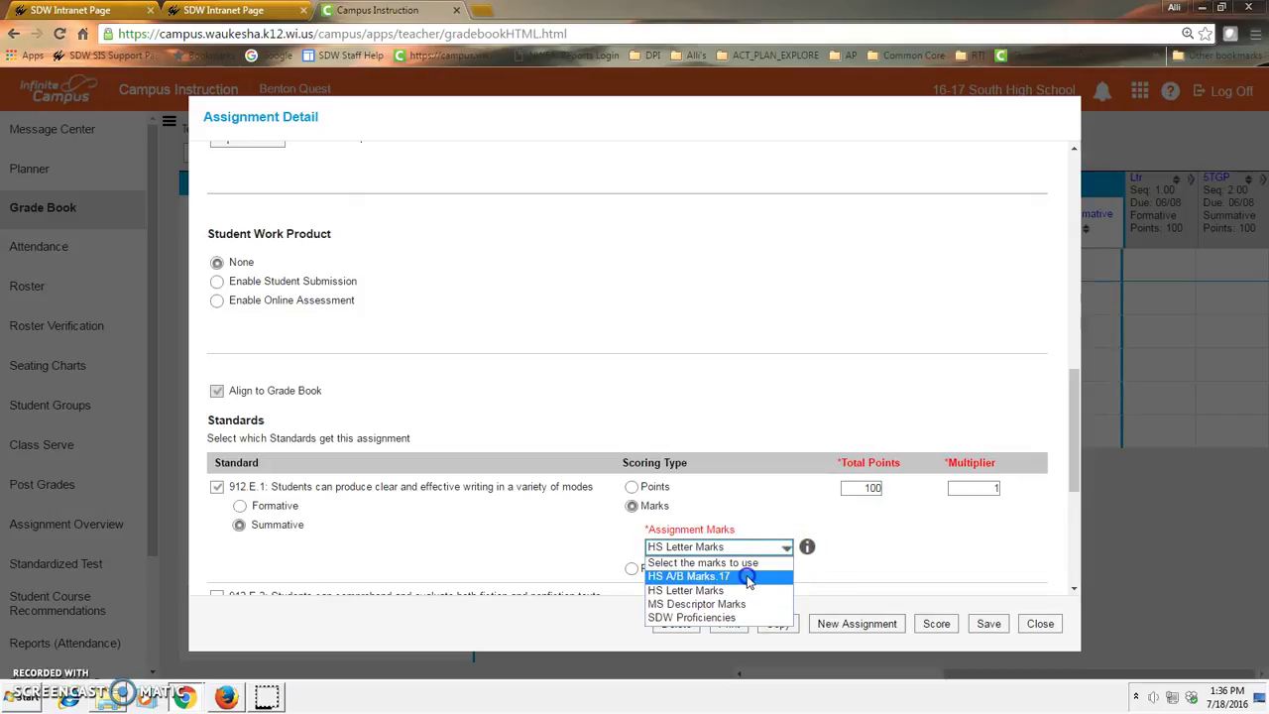
{"action": "left_click", "coordinate": [749, 578]}
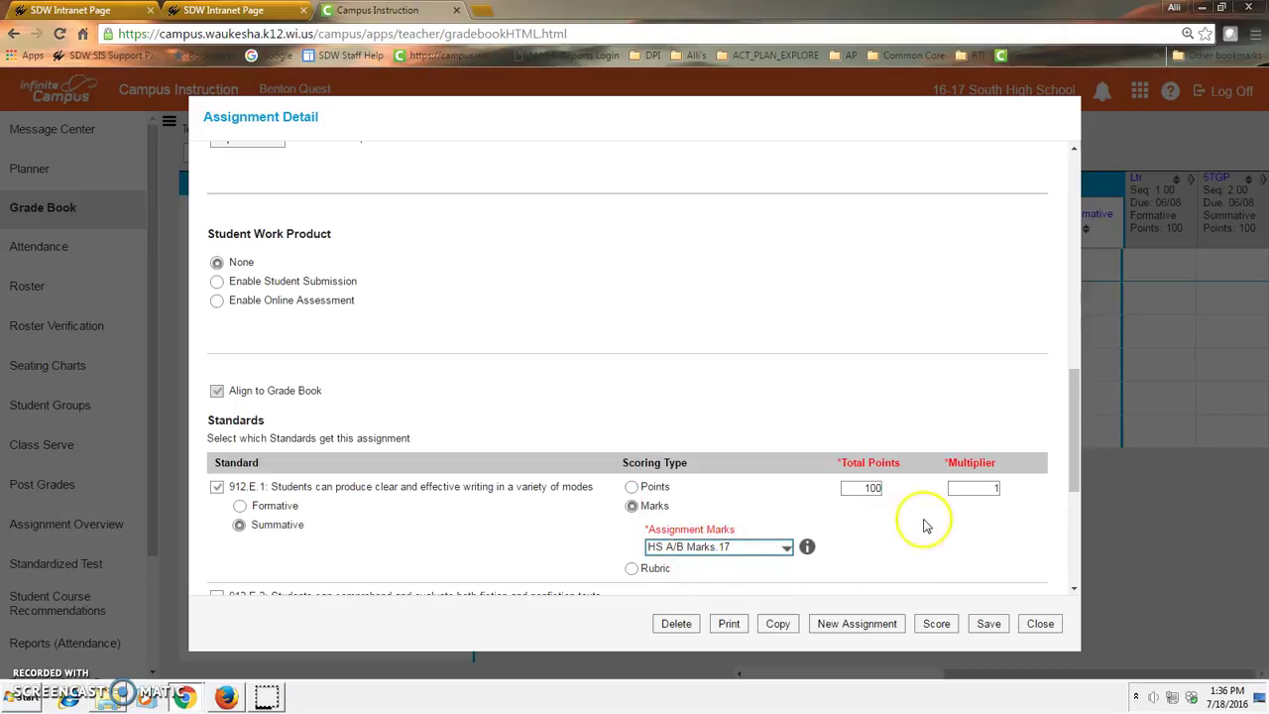
Set the 912.E.3 assignment marks to HS A/B Marks.17, then save and close the assignment
{"action": "scroll", "coordinate": [924, 521], "scroll_direction": "down", "scroll_amount": 2}
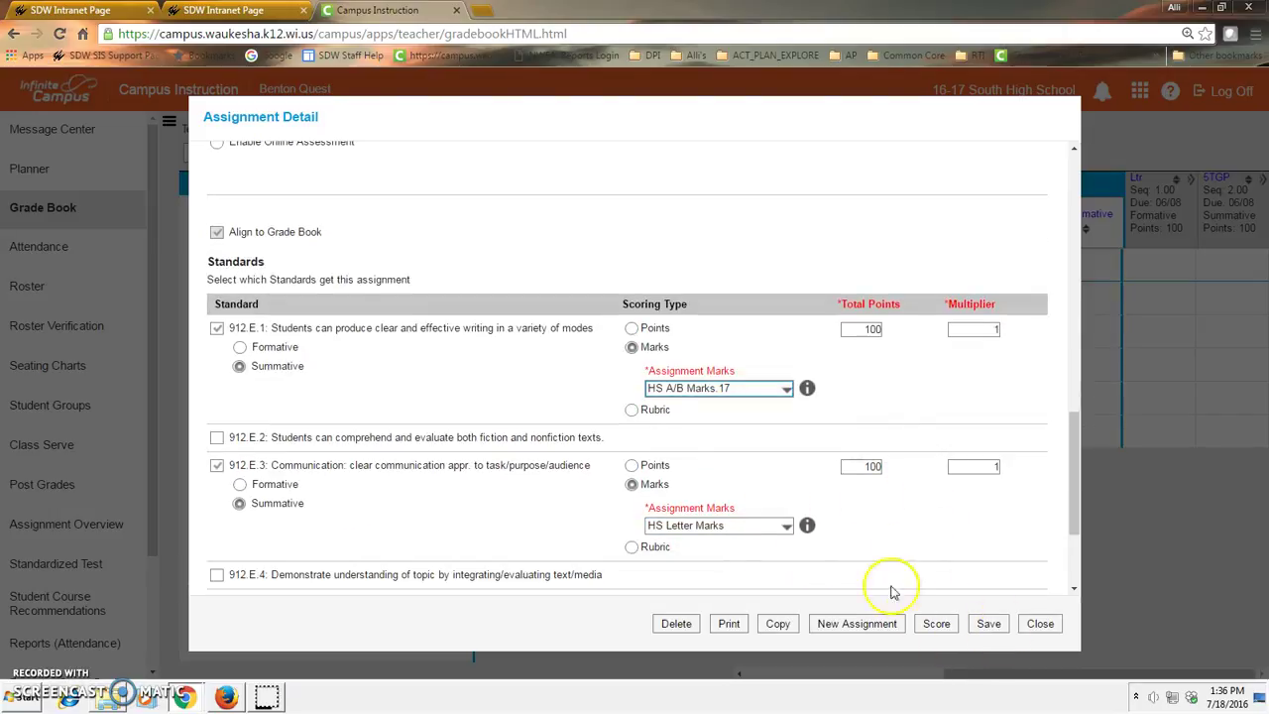
{"action": "left_click", "coordinate": [720, 526]}
{"action": "left_click", "coordinate": [693, 555]}
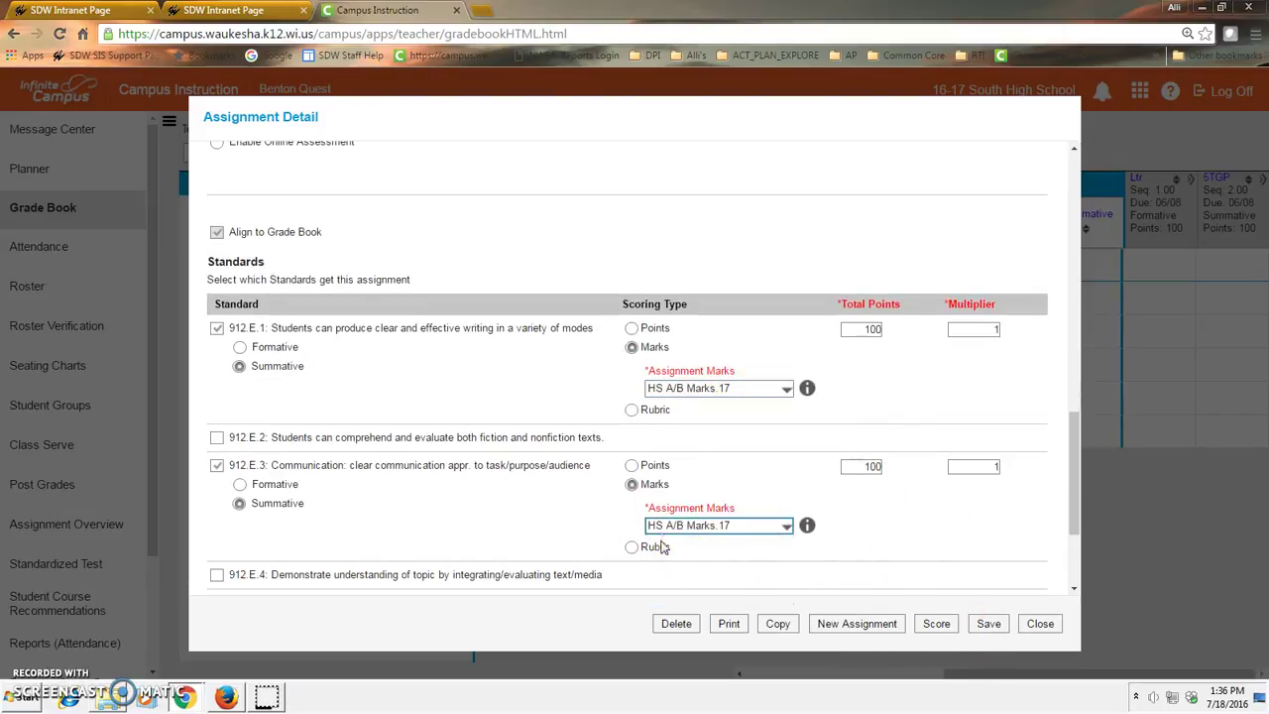
{"action": "left_click", "coordinate": [988, 625]}
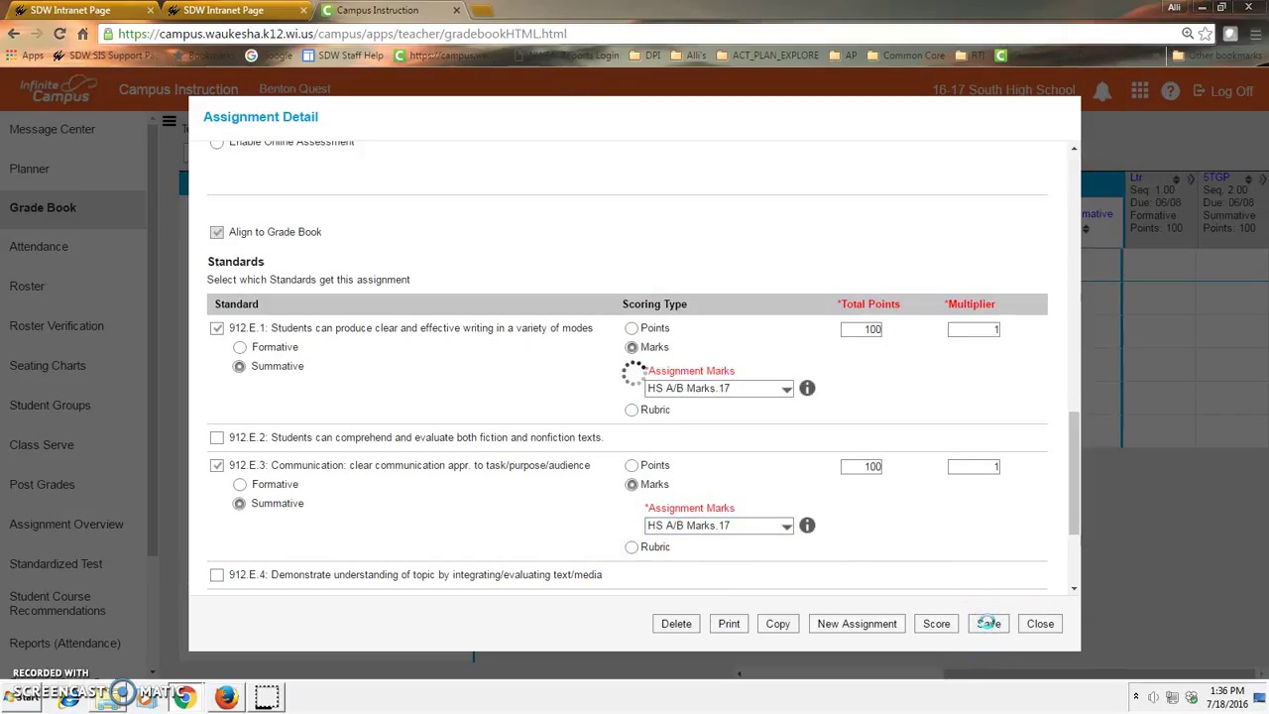
{"action": "left_click", "coordinate": [1040, 620]}
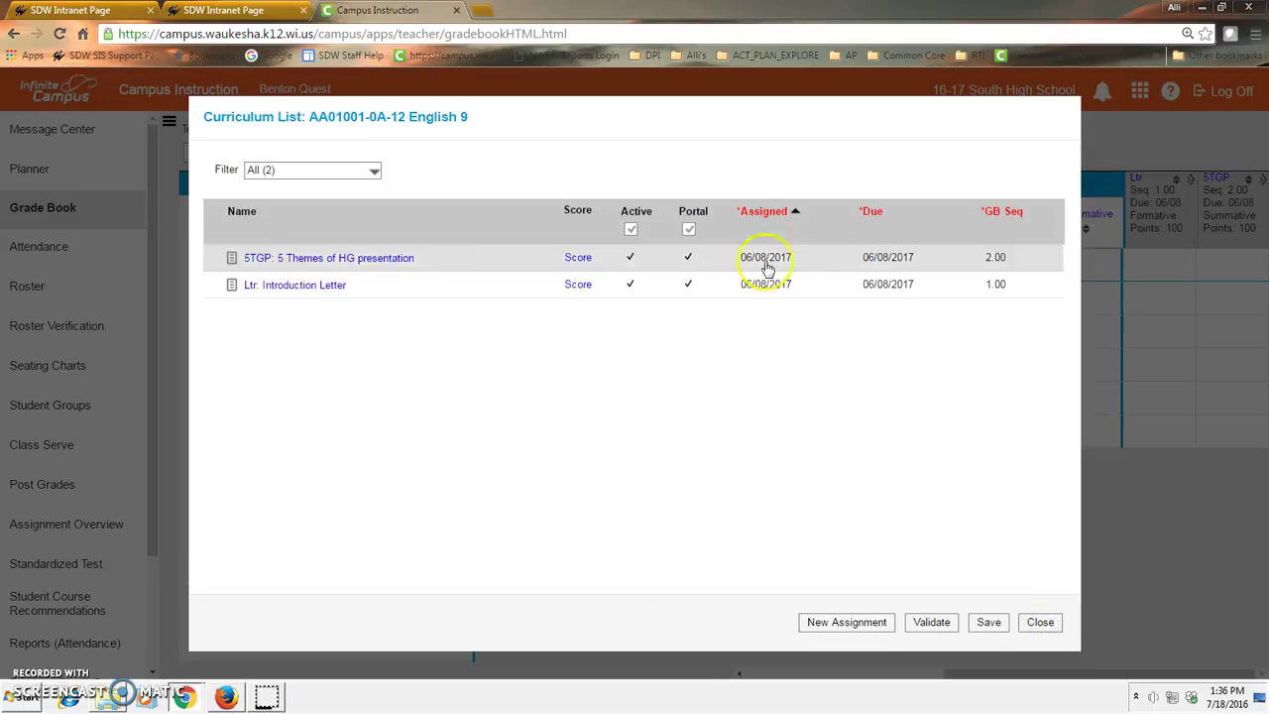
Set the Introduction Letter's 912.E.1 assignment marks to HS A/B Marks.17, save it, and return to the grade book
{"action": "left_click", "coordinate": [287, 286]}
{"action": "left_click", "coordinate": [690, 160]}
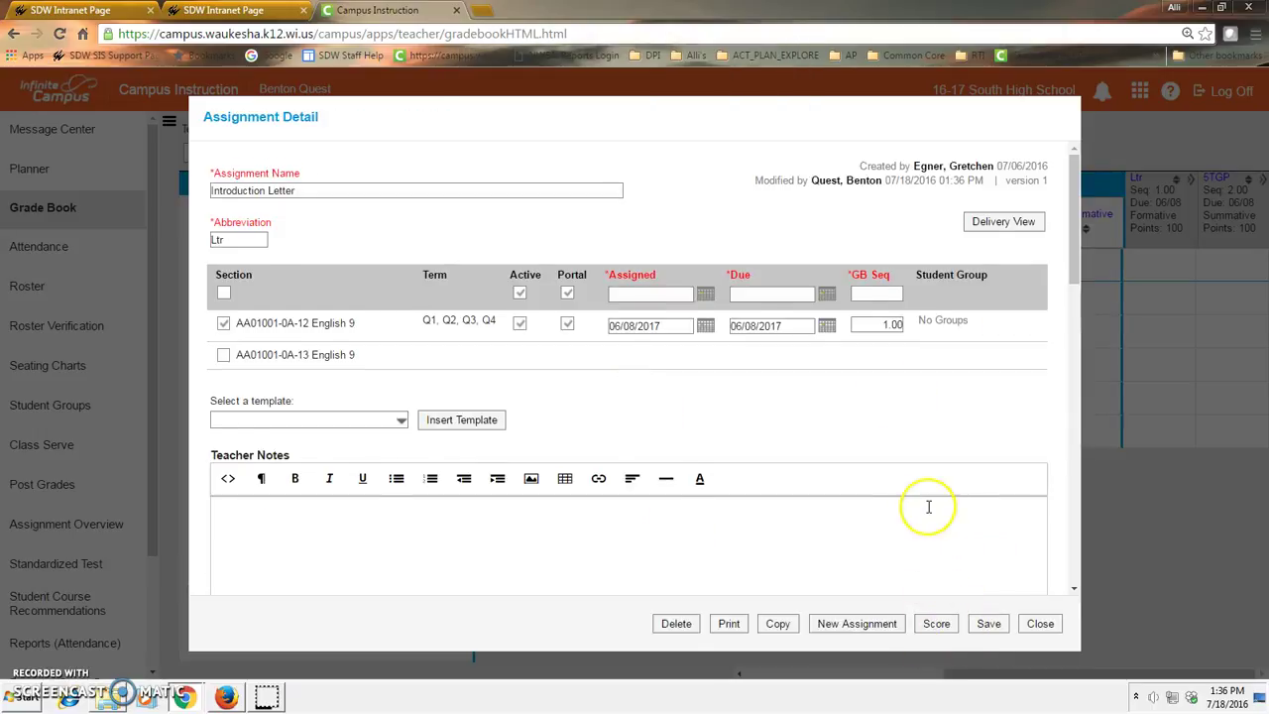
{"action": "scroll", "coordinate": [932, 507], "scroll_direction": "down", "scroll_amount": 10}
{"action": "left_click", "coordinate": [706, 390]}
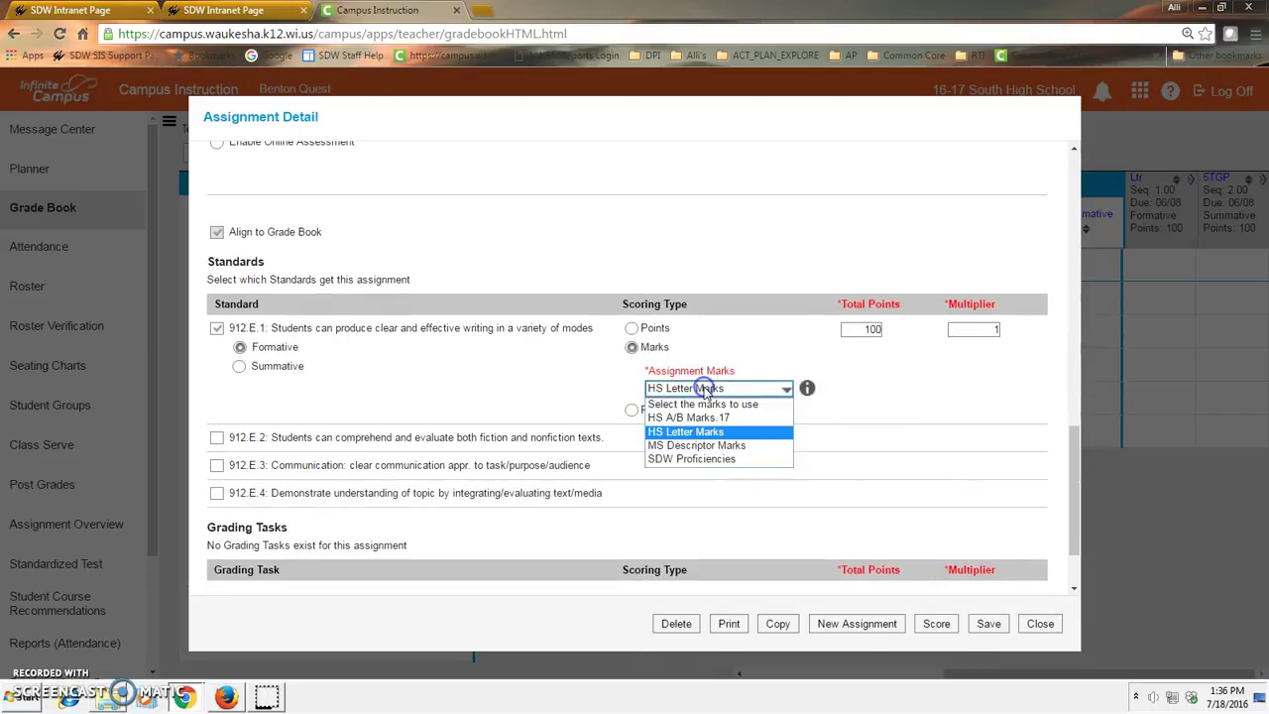
{"action": "left_click", "coordinate": [691, 417]}
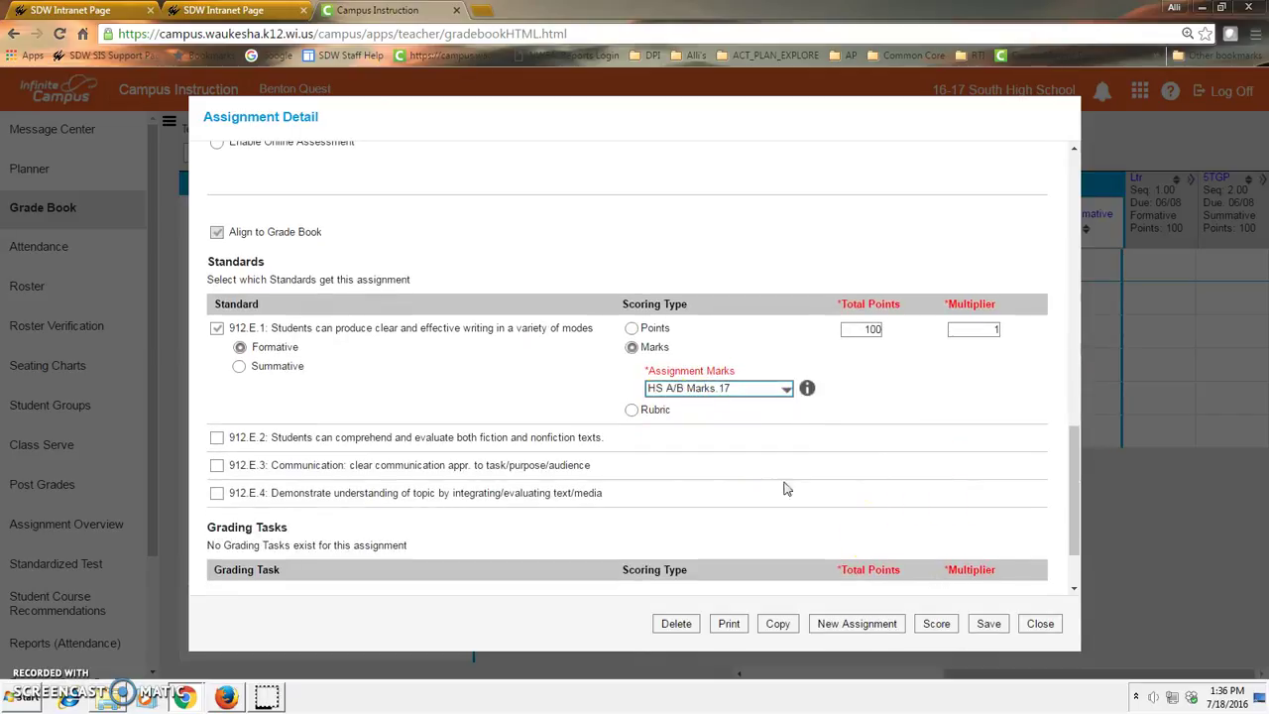
{"action": "left_click", "coordinate": [988, 625]}
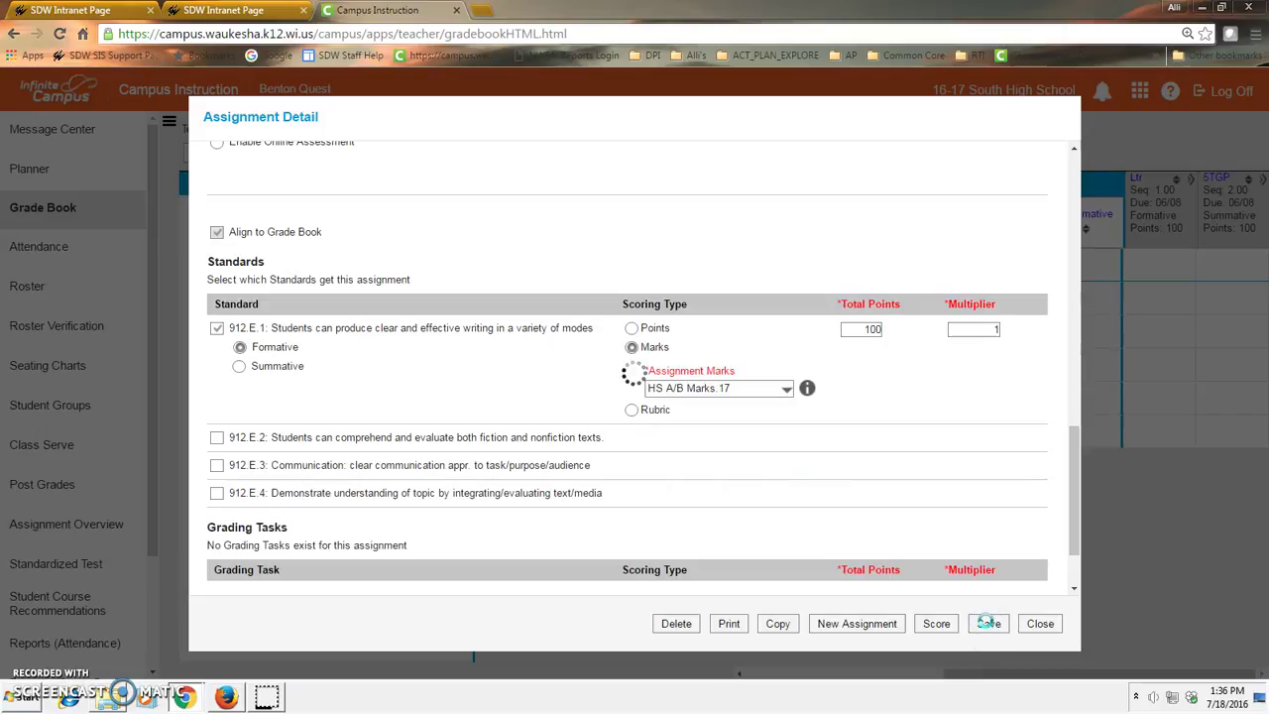
{"action": "left_click", "coordinate": [1040, 623]}
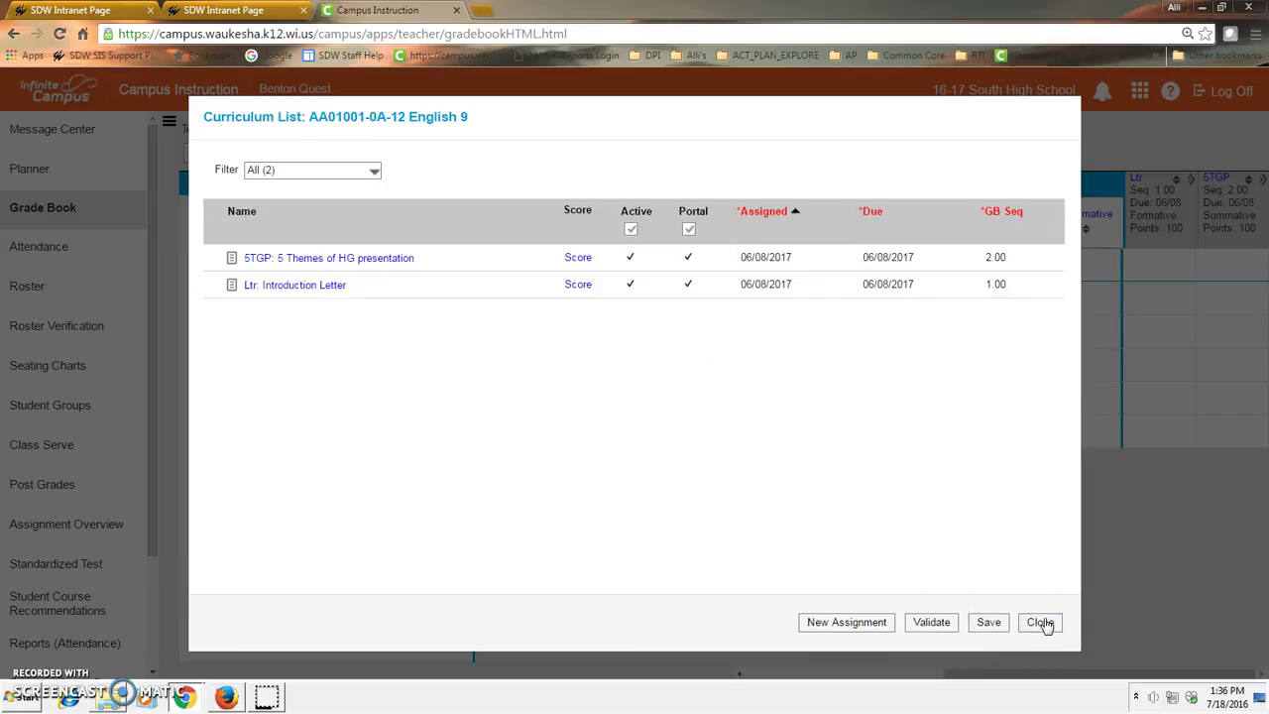
{"action": "left_click", "coordinate": [1041, 624]}
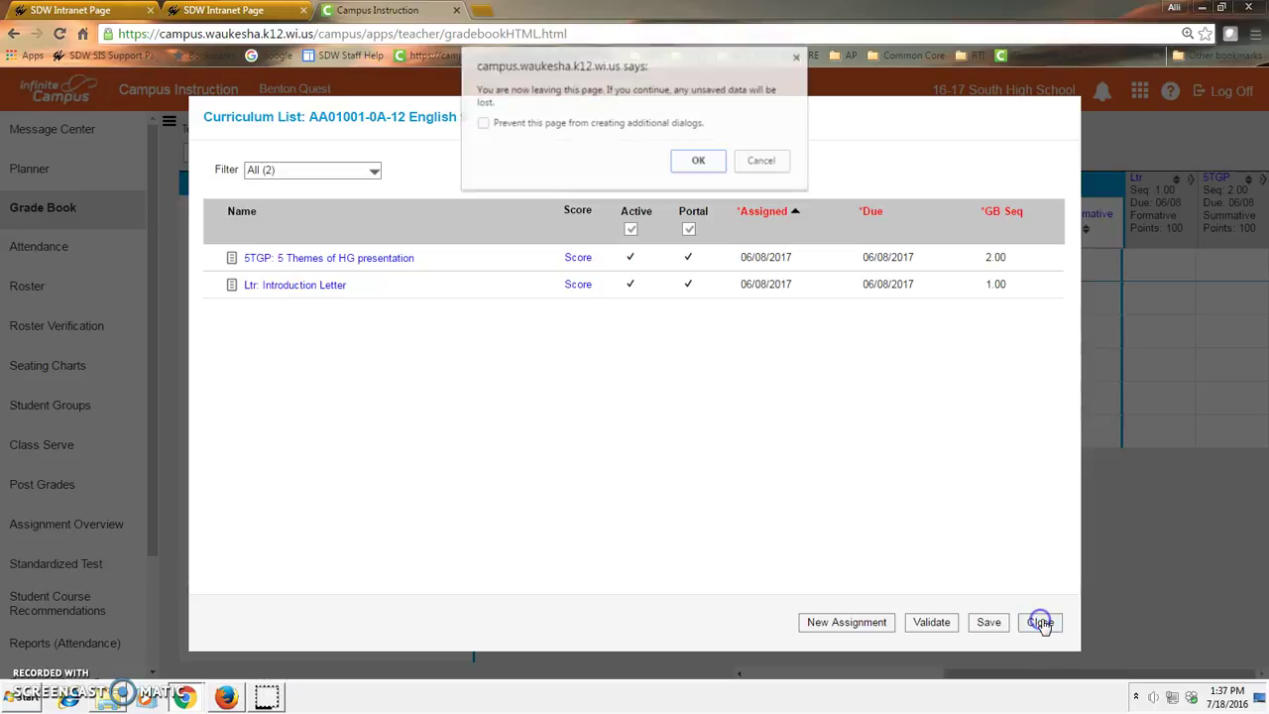
{"action": "left_click", "coordinate": [701, 163]}
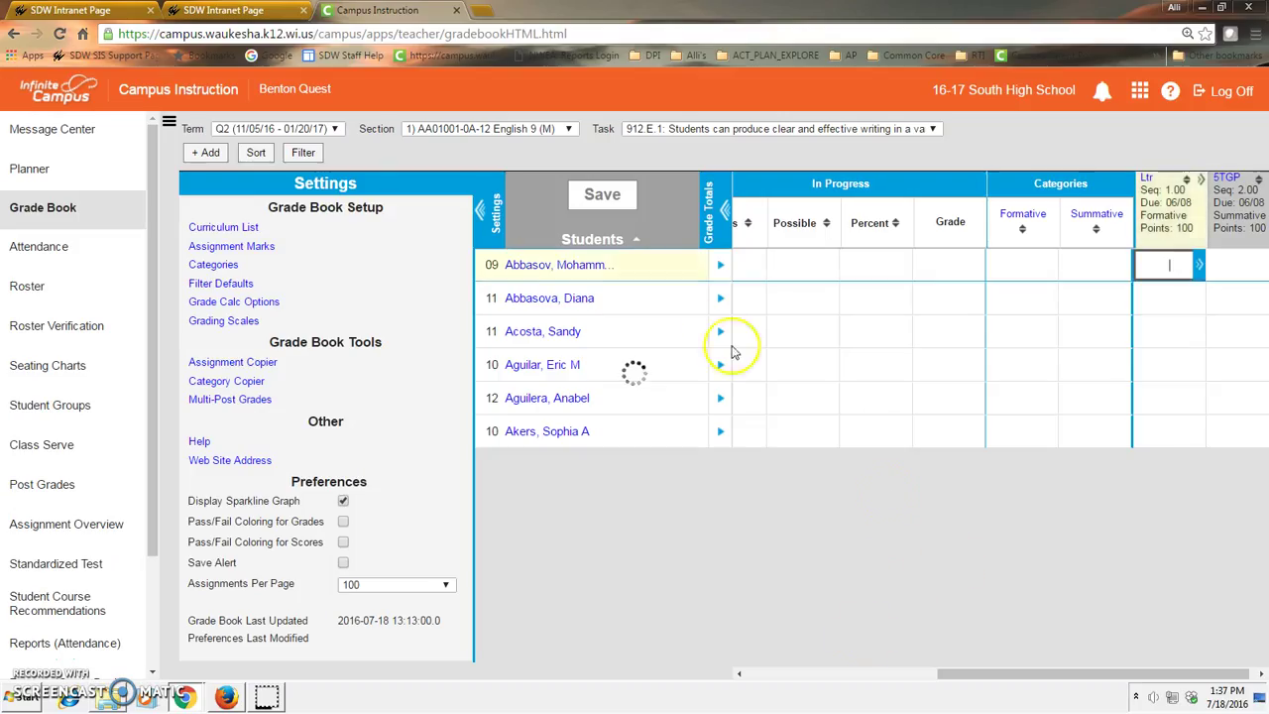